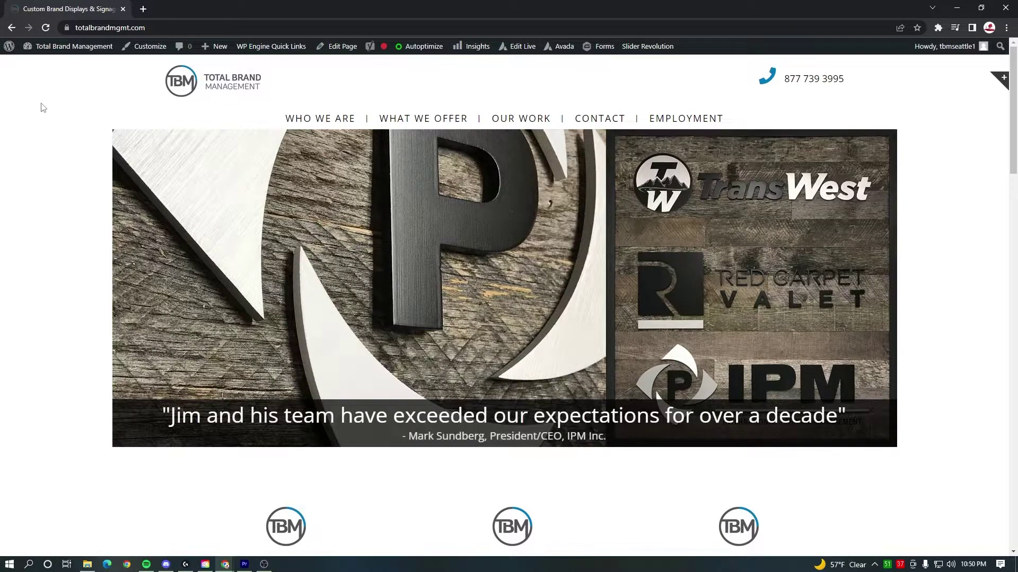
Step: Go from the WordPress dashboard to Slider Revolution and open the Home Slider module
mouse_move(56, 48)
left_click(48, 69)
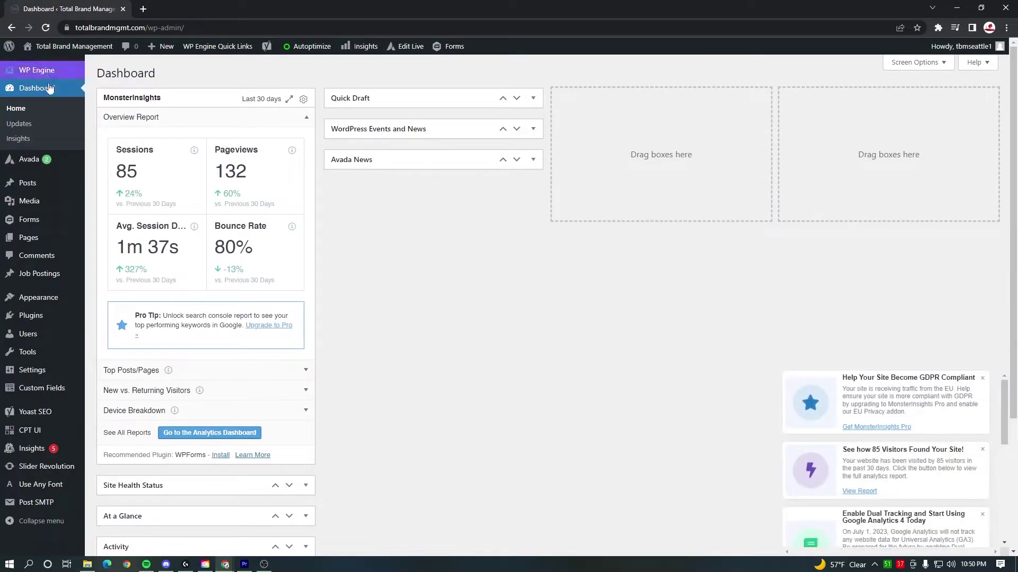
left_click(42, 467)
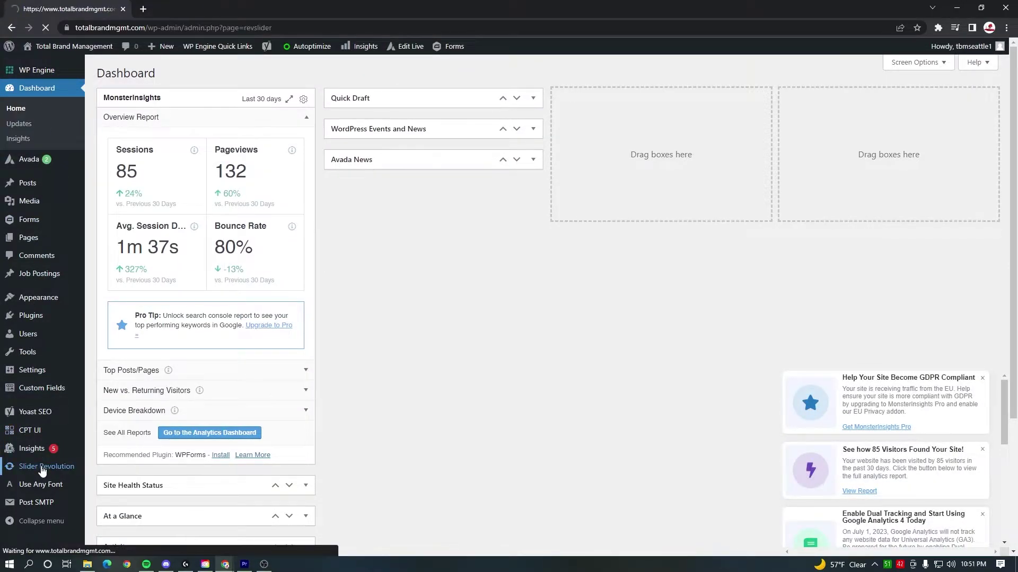
scroll(102, 374, "down", 3)
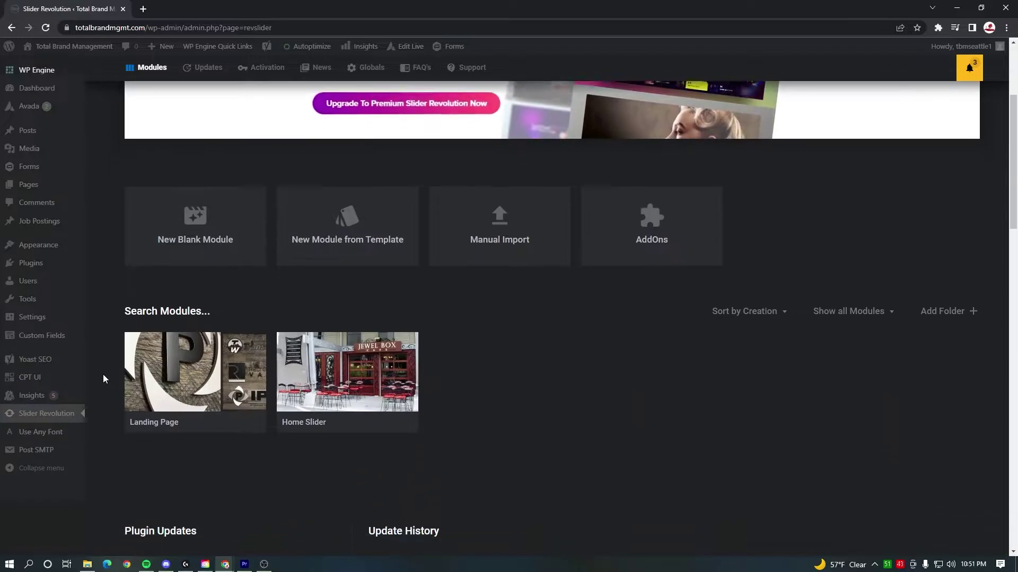
mouse_move(345, 355)
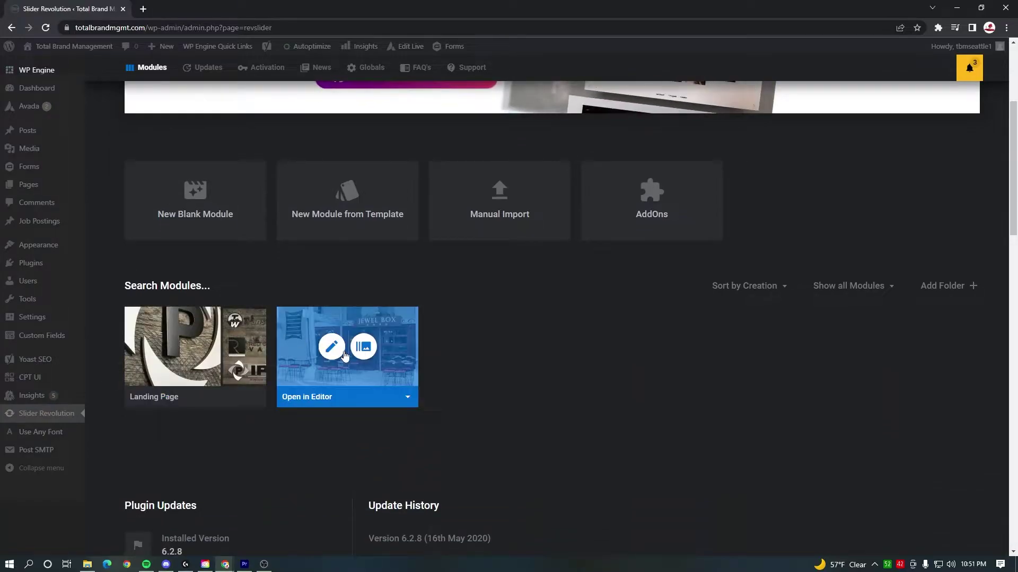
left_click(332, 354)
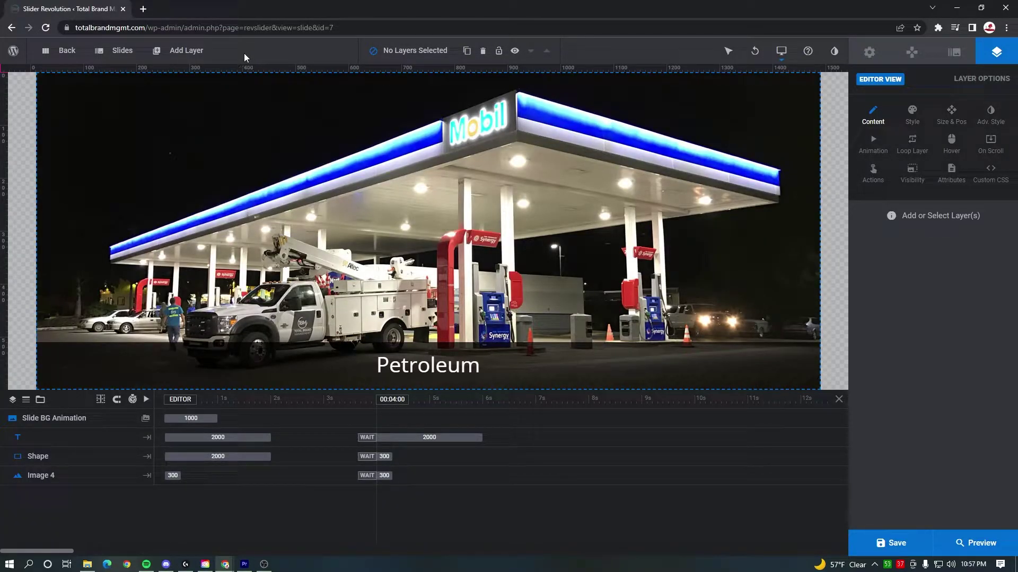
Step: Duplicate the #7 testimonial slide and open the options of the new #8 copy
mouse_move(118, 53)
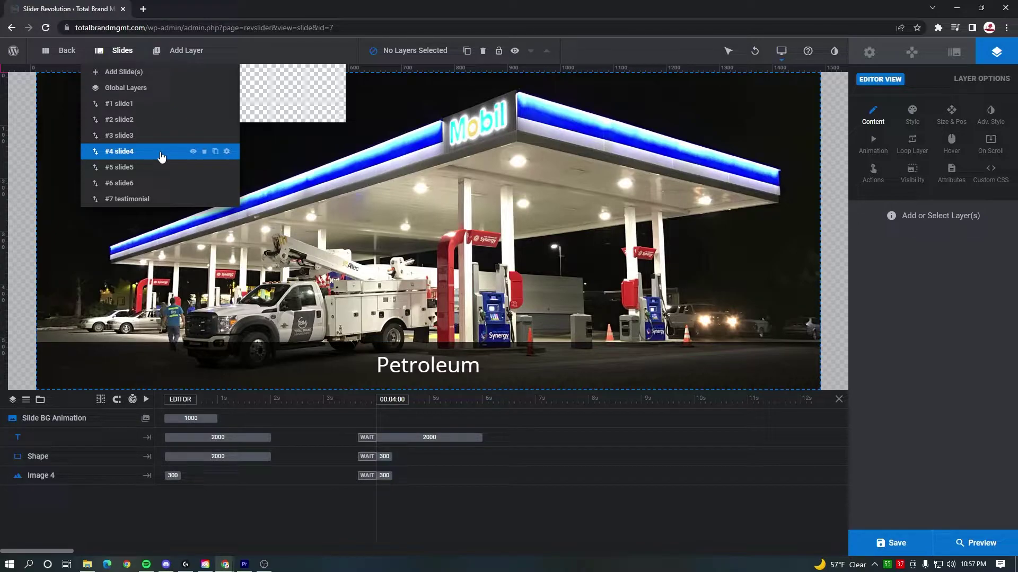
mouse_move(146, 73)
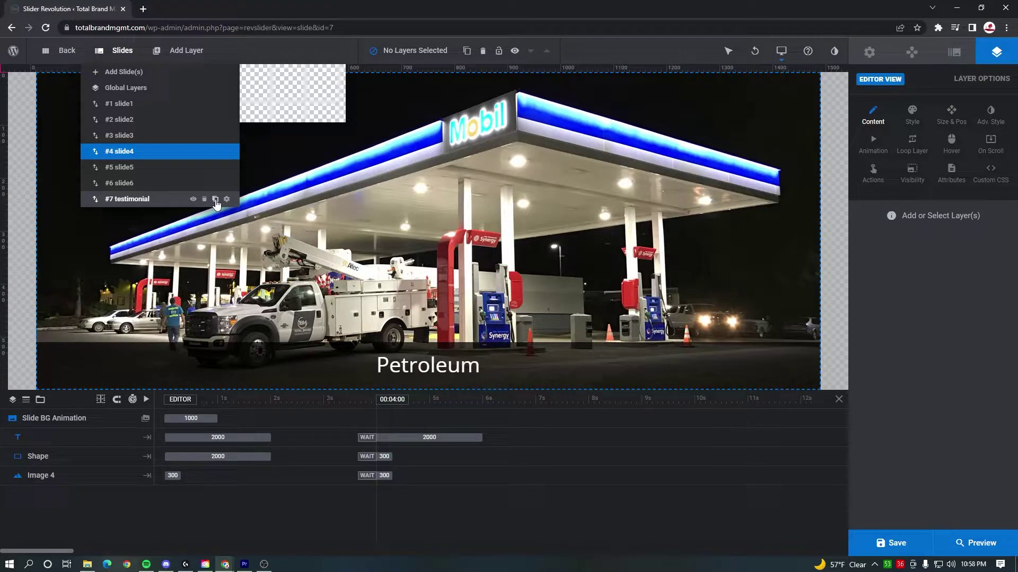
left_click(215, 199)
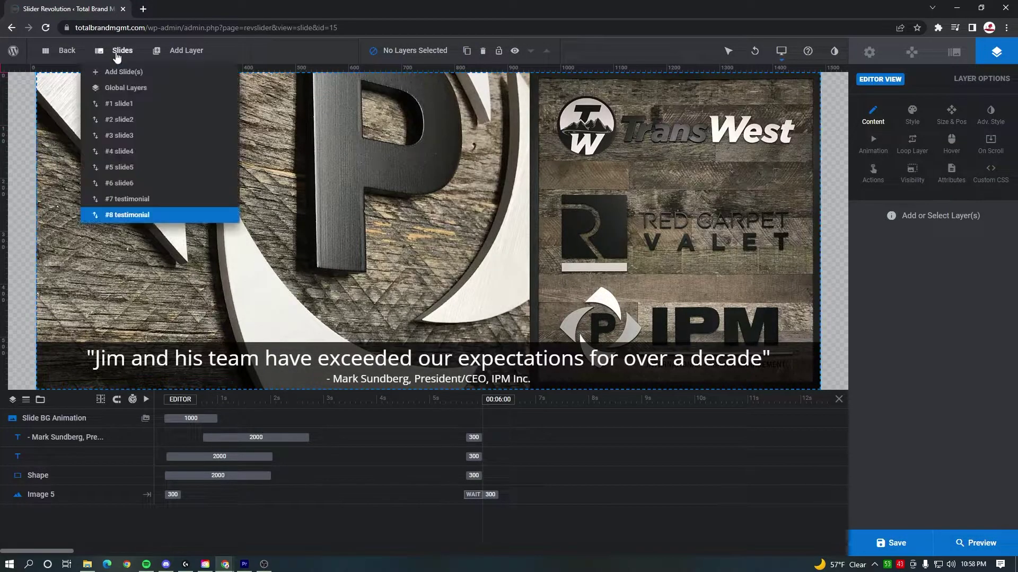
mouse_move(137, 216)
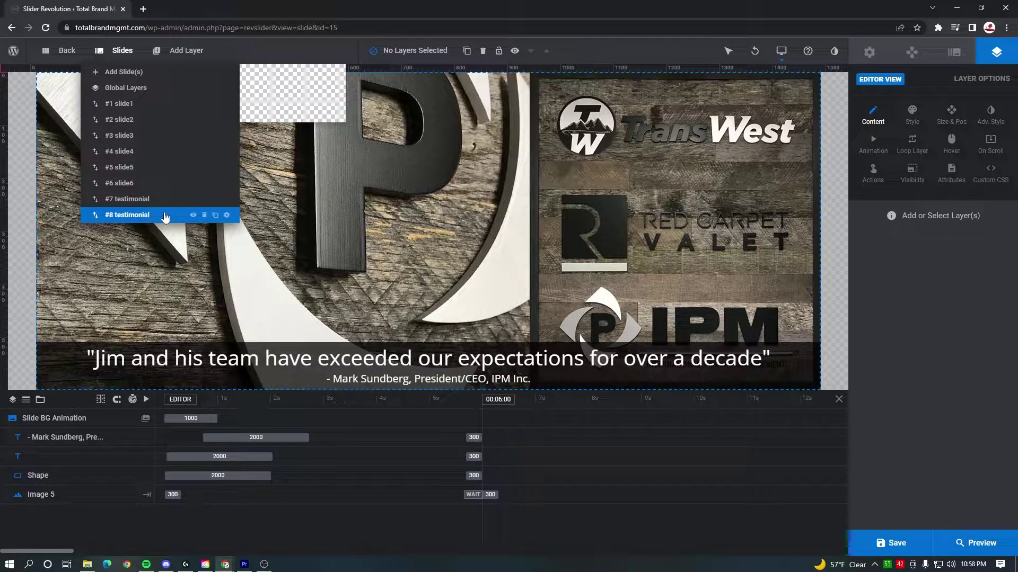
left_click(227, 217)
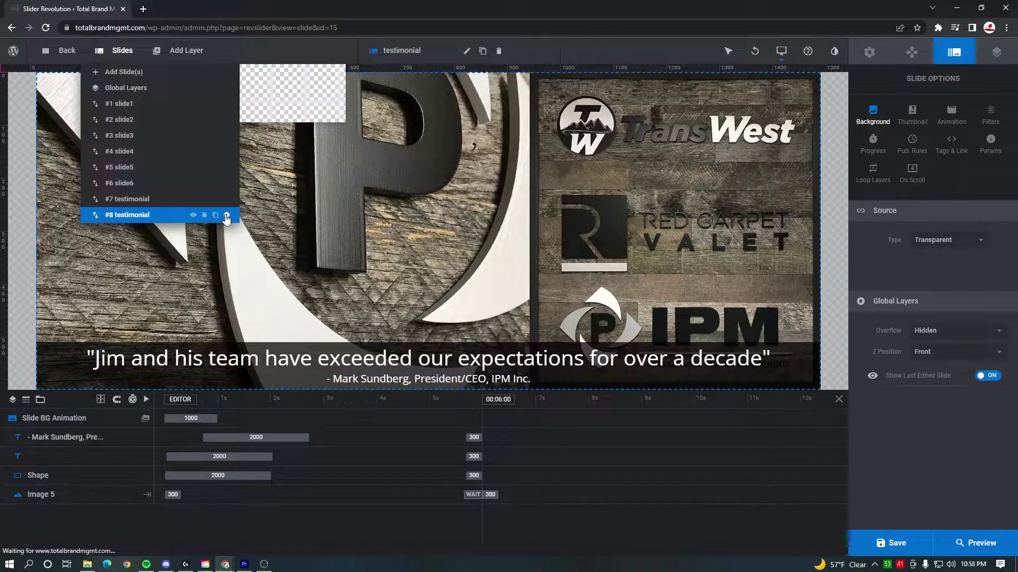
Step: Rename the duplicated slide to 'Slider Tutorial'
double_click(417, 50)
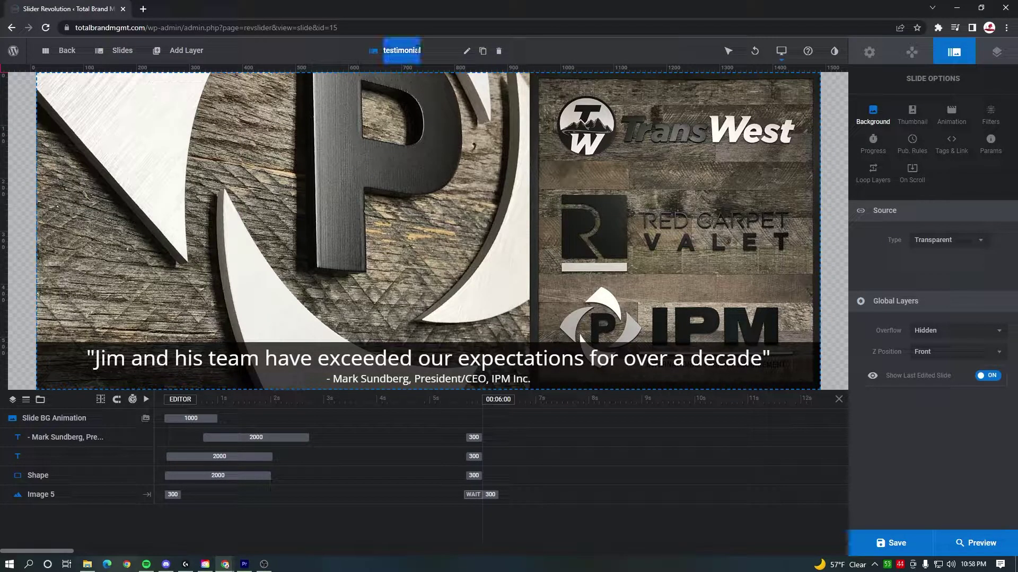
type("Slider Tutorial")
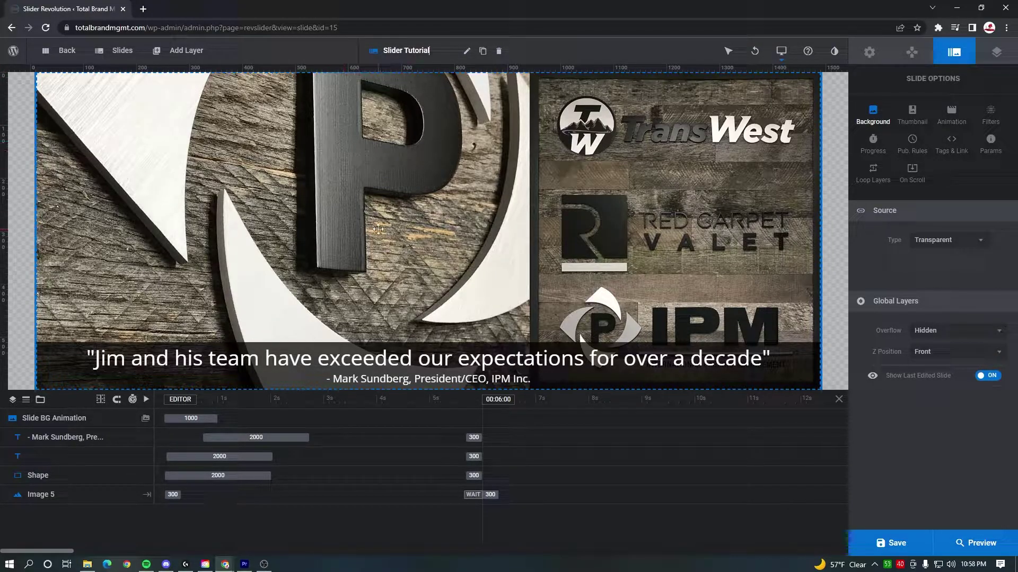
left_click(289, 363)
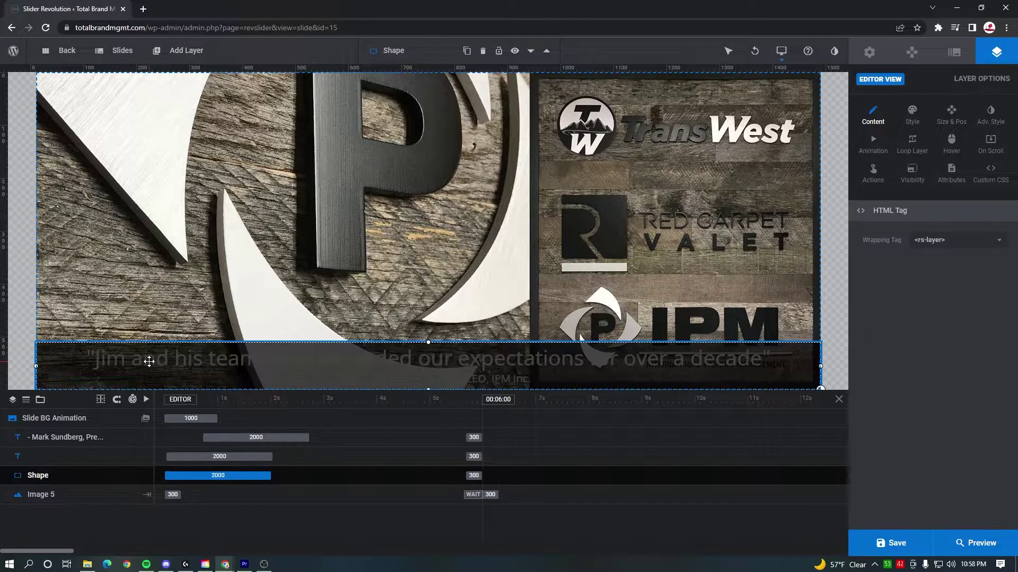
left_click(93, 438)
Step: Replace the quote layer's text with 'NEW CONTENT HERE' and select the Image 5 layer
left_click_drag(260, 363, 770, 363)
key("ctrl+a")
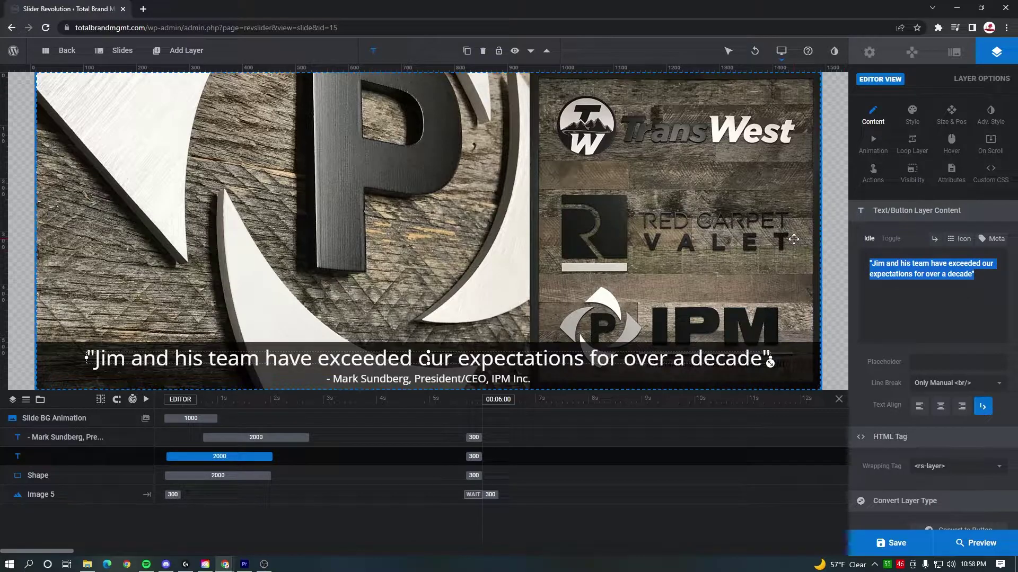
type("NEW CONTENT HERE")
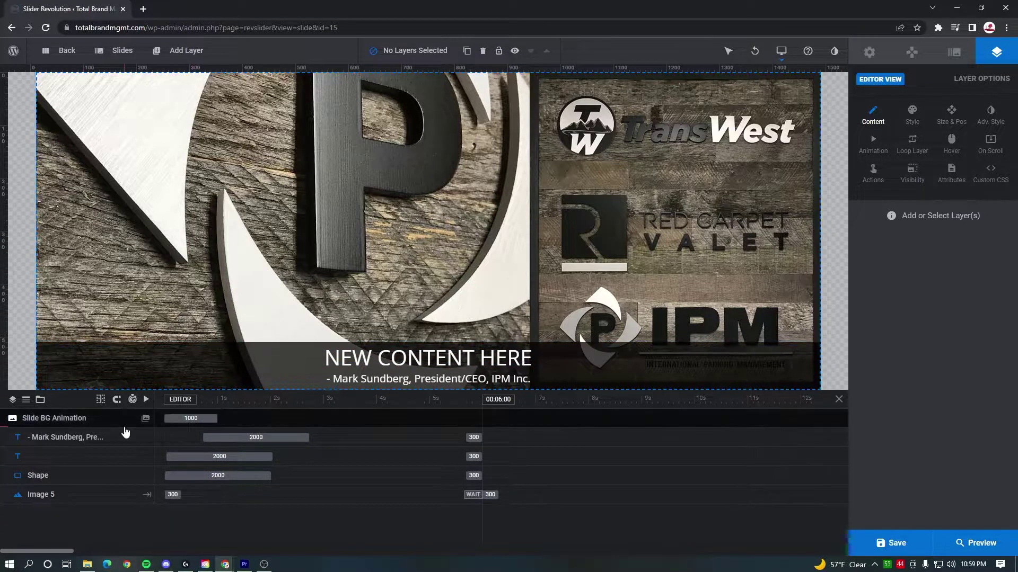
left_click(80, 495)
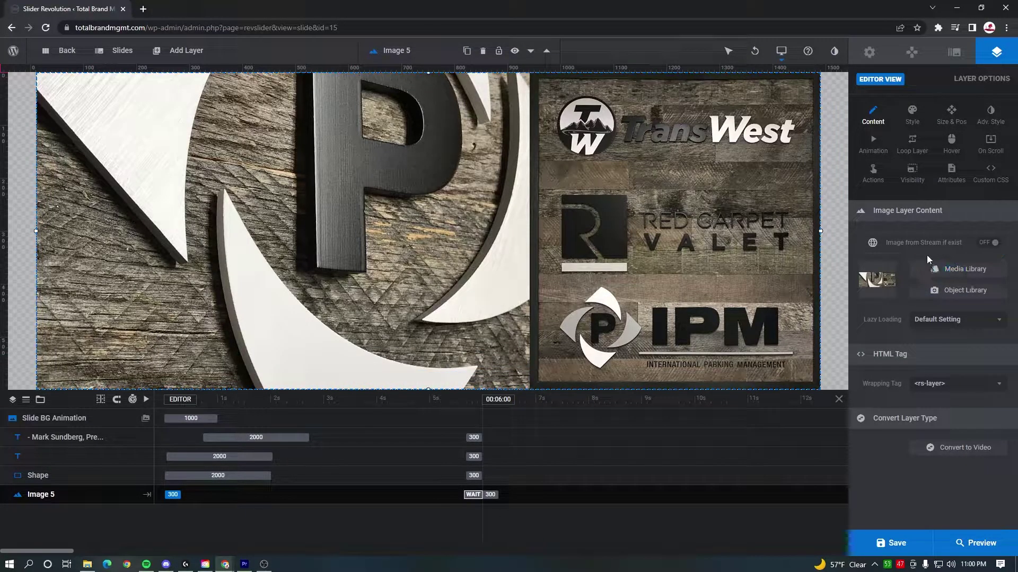
left_click(955, 270)
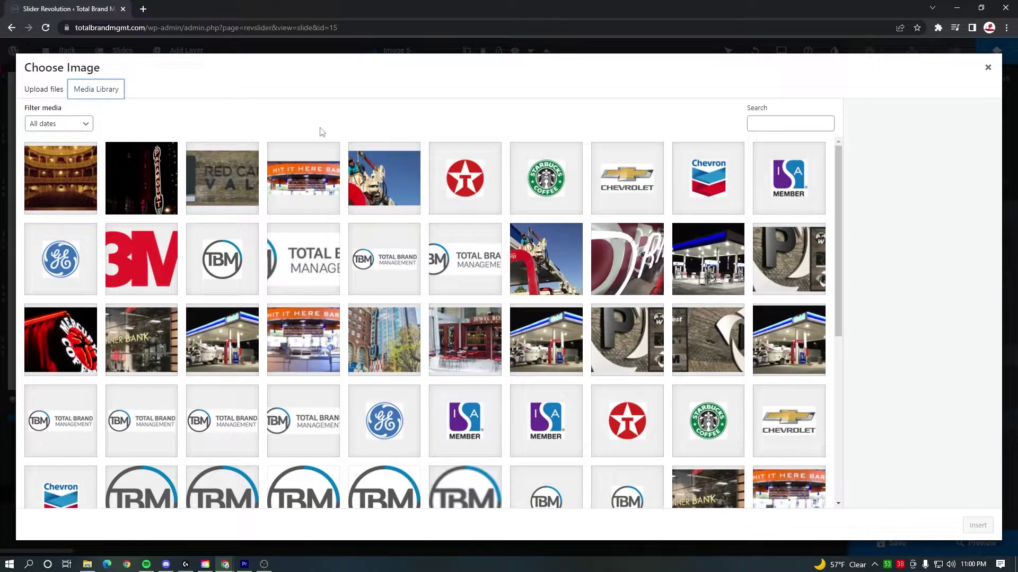
Step: Swap Image 5's picture for stage-slider.jpg from the Media Library
left_click(47, 90)
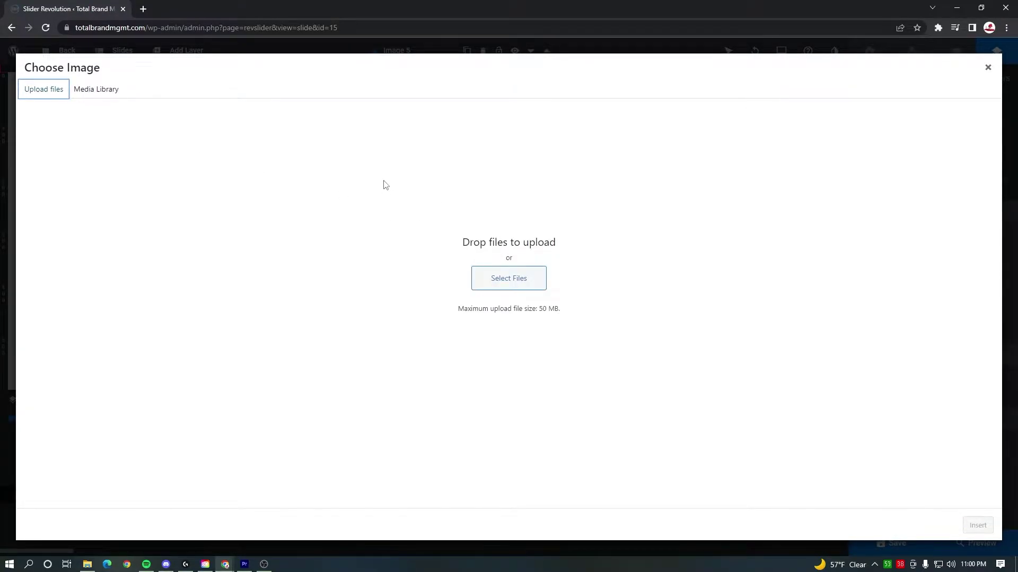
left_click(98, 91)
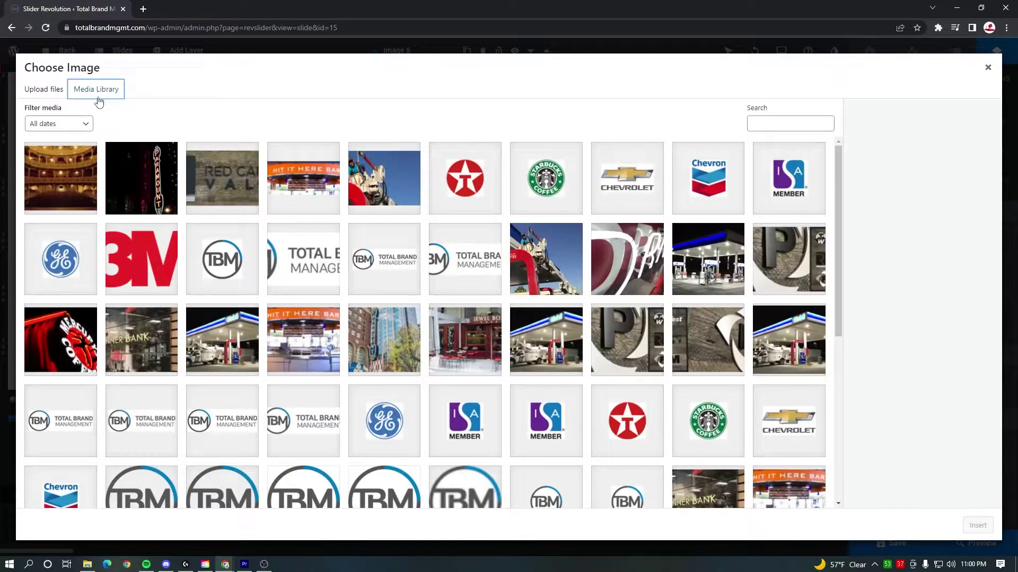
left_click(64, 168)
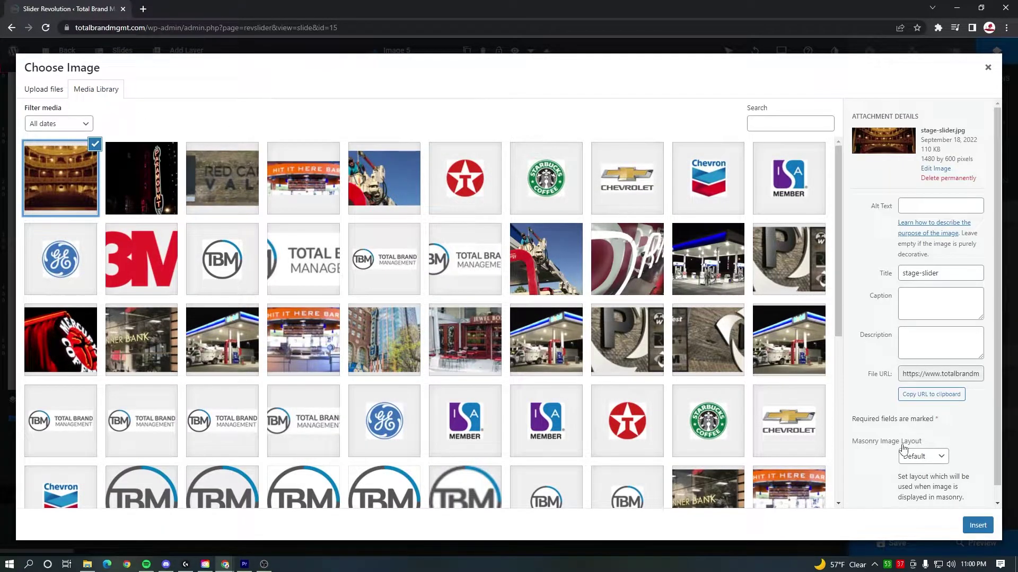
left_click(978, 525)
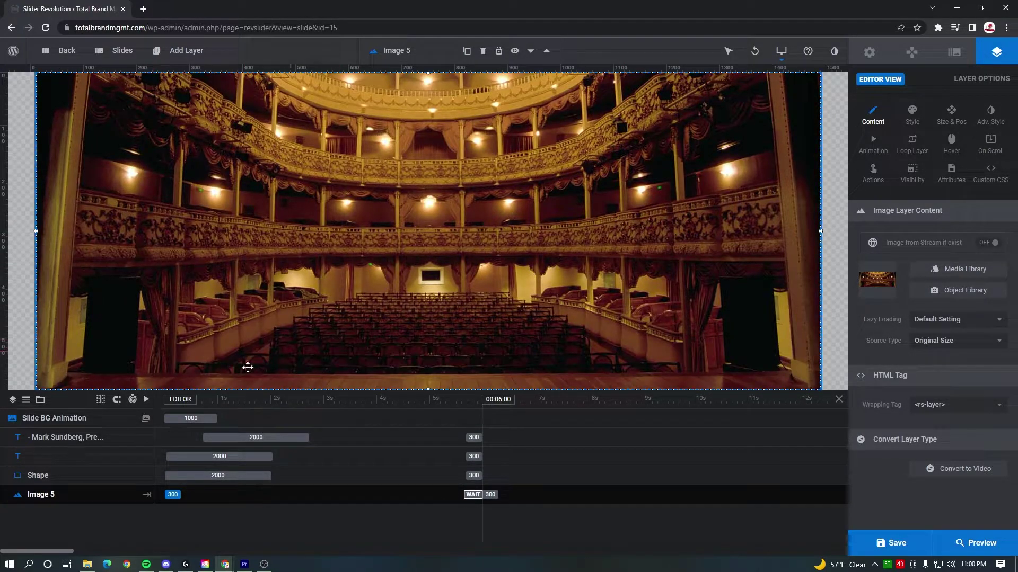
left_click(82, 420)
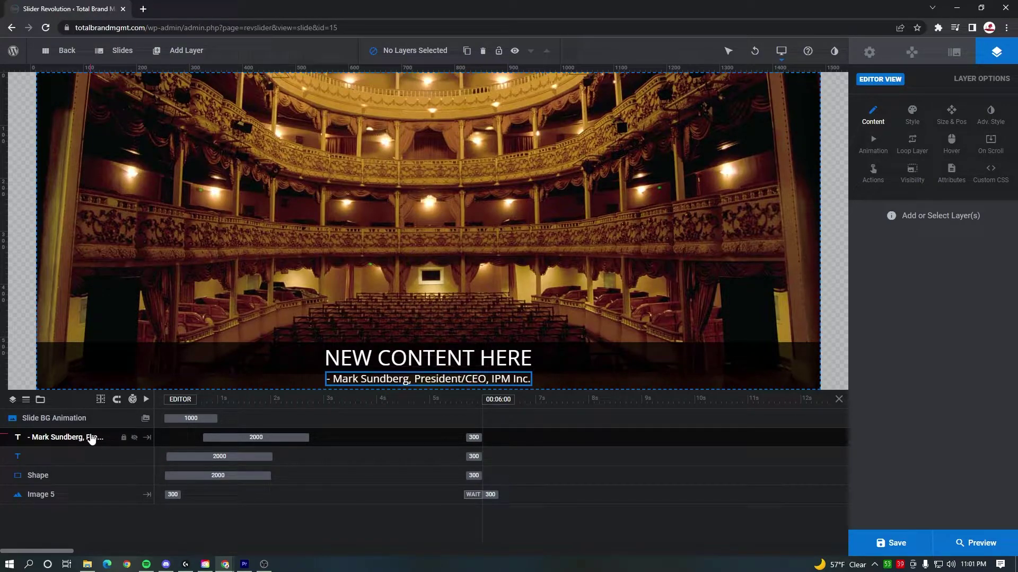
Step: Delete the attribution, Shape and Image 5 layers together
left_click(91, 438)
left_click(80, 475, "shift")
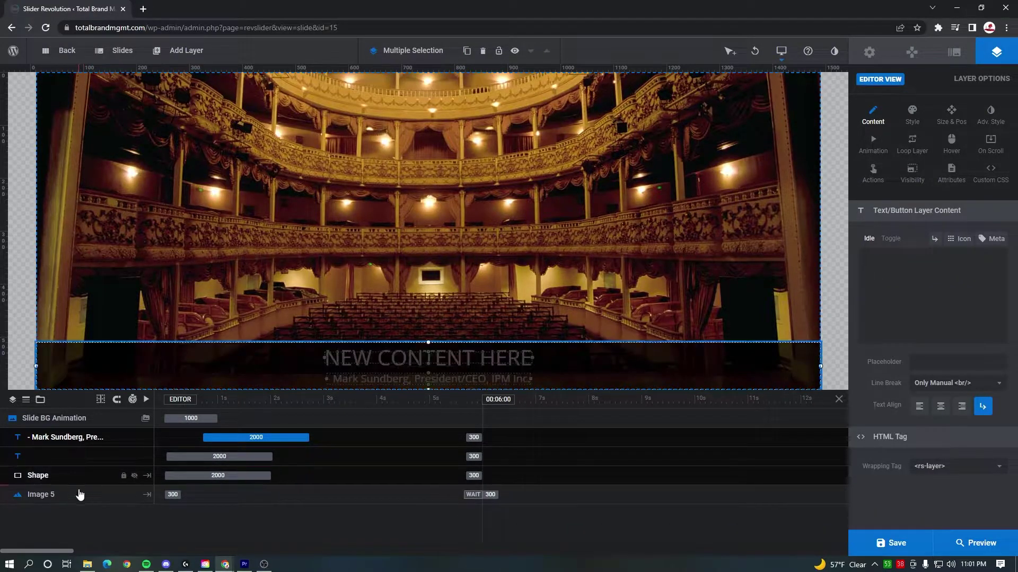
left_click(79, 494, "shift")
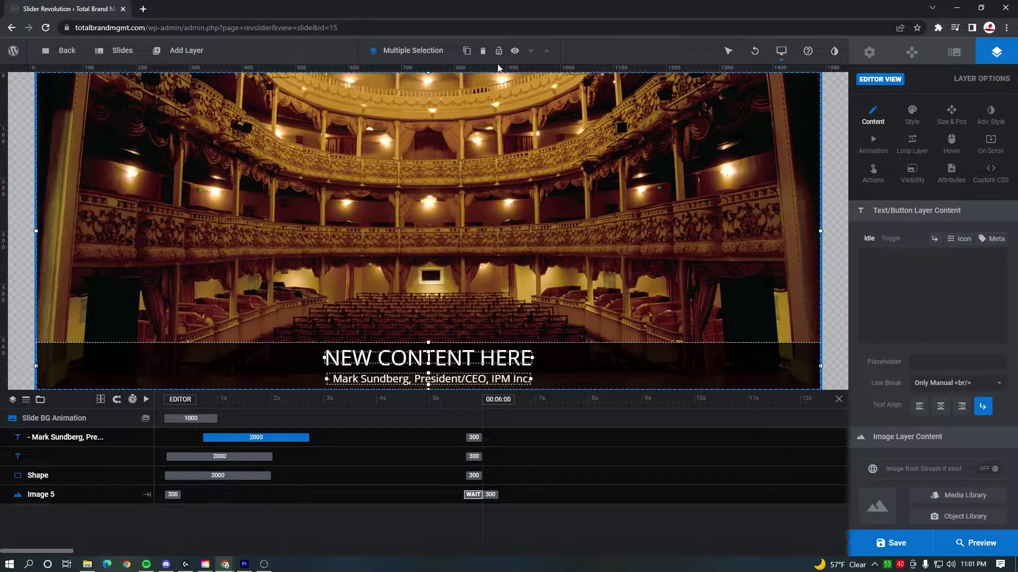
left_click(483, 51)
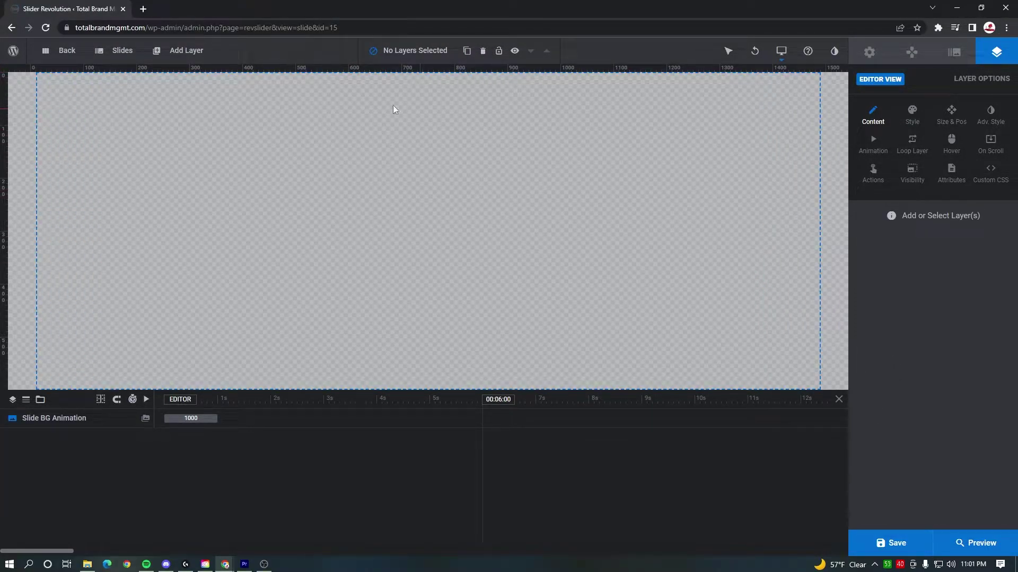
Step: Add a new image layer with stage-slider.jpg from the WordPress library
mouse_move(161, 50)
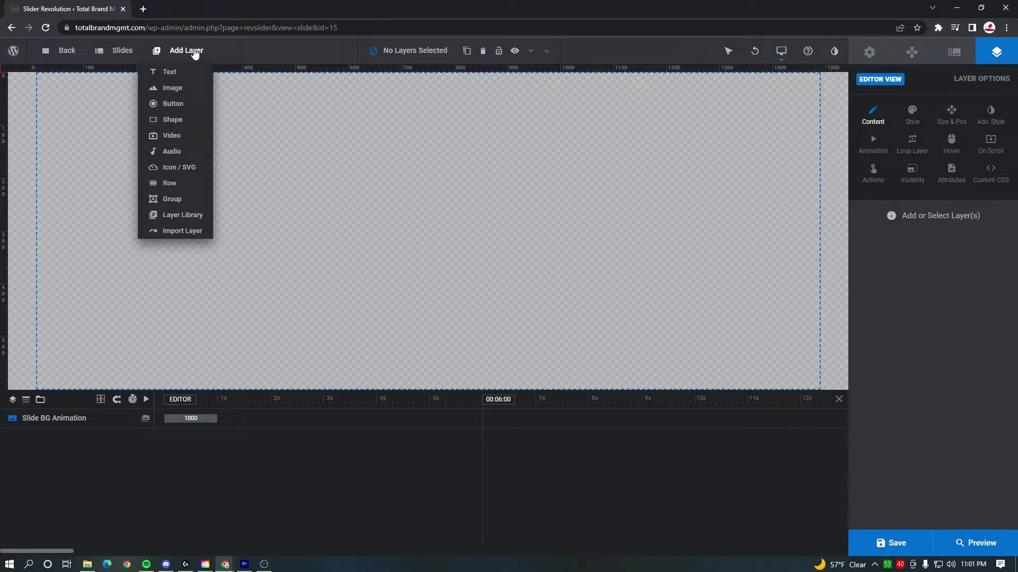
mouse_move(176, 90)
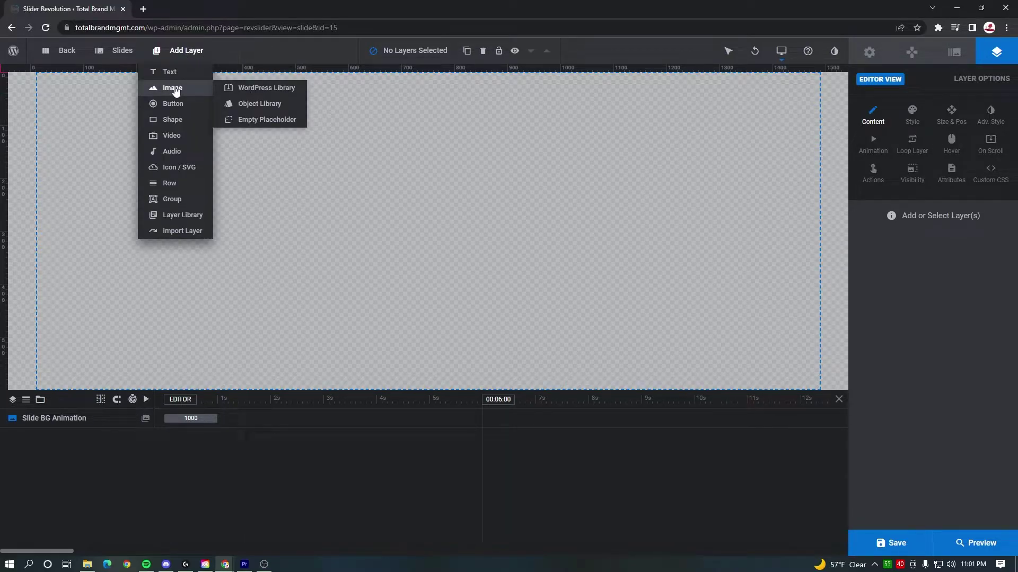
left_click(234, 87)
left_click(67, 159)
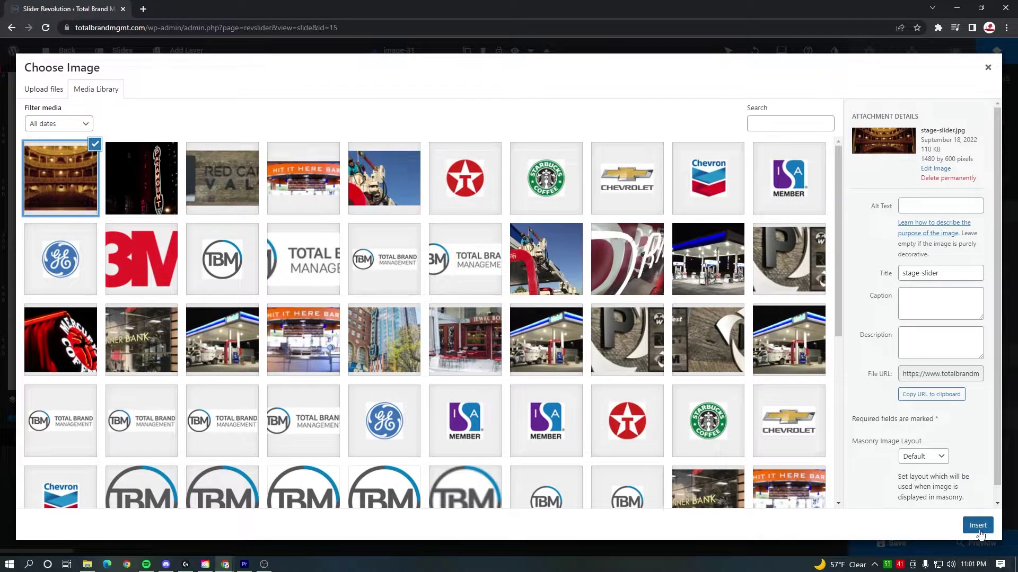
left_click(978, 526)
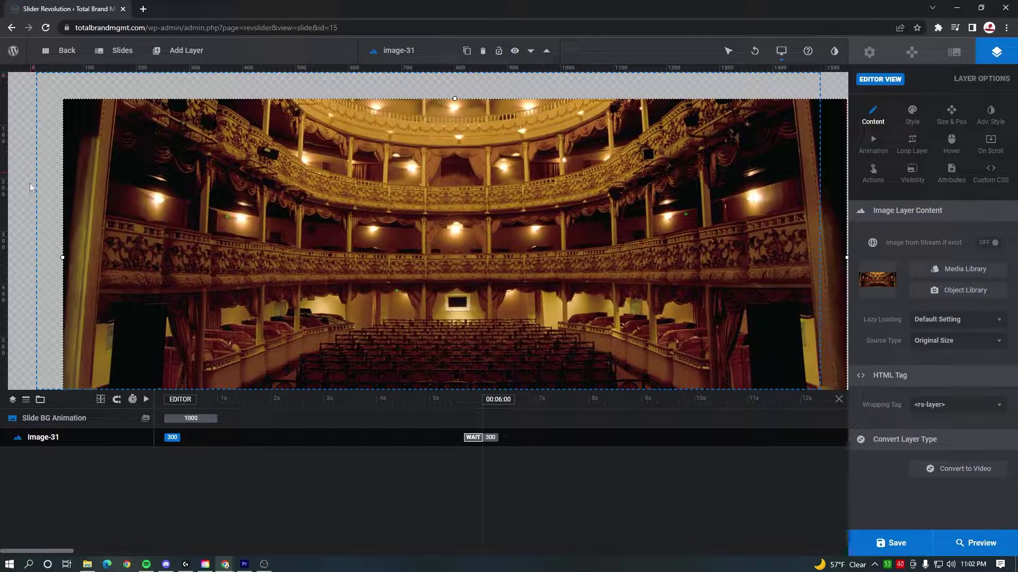
Step: Centre the theatre image horizontally and vertically on the slide at 0px/0px
left_click_drag(313, 231, 250, 219)
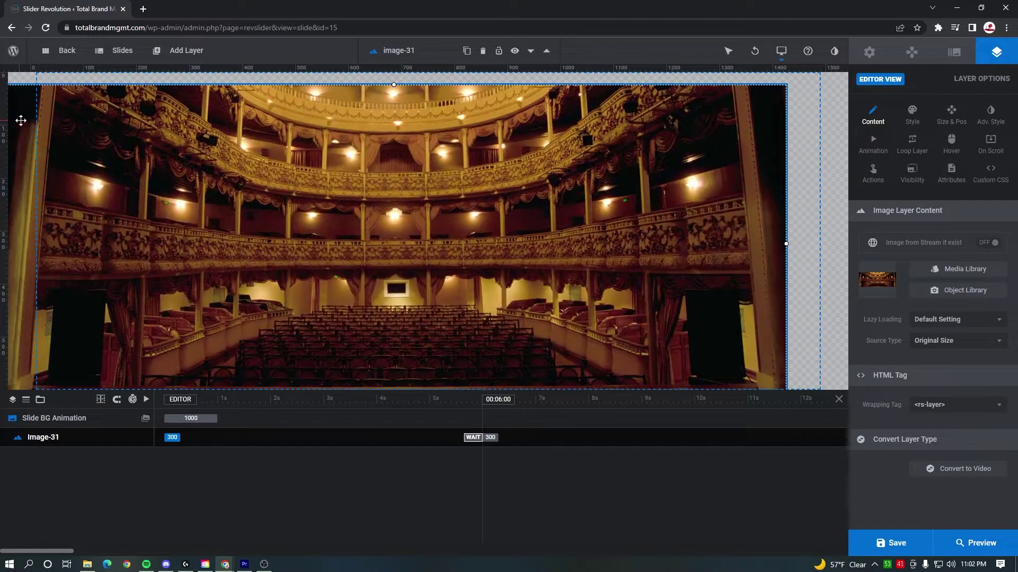
left_click_drag(40, 133, 143, 175)
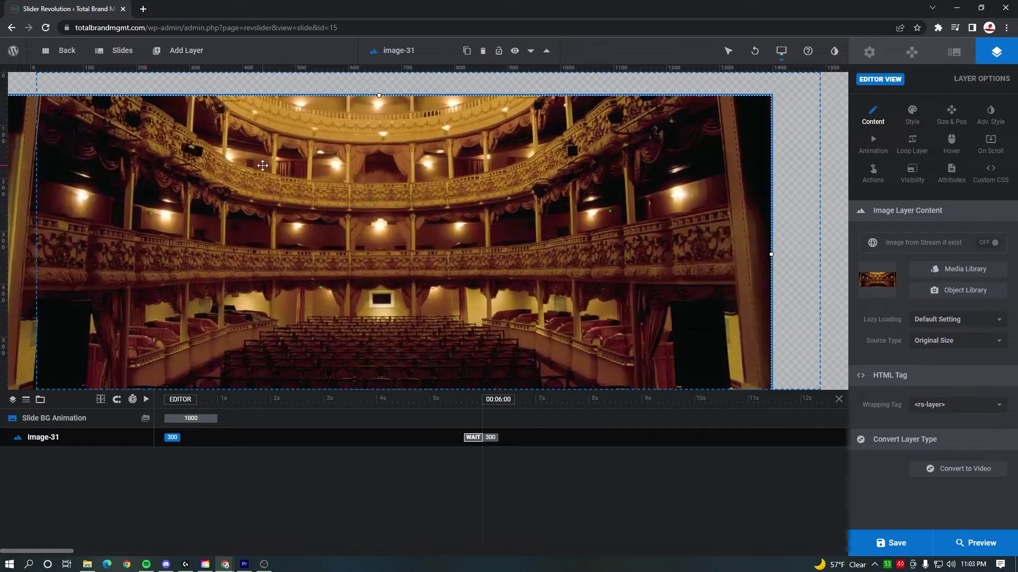
left_click(952, 115)
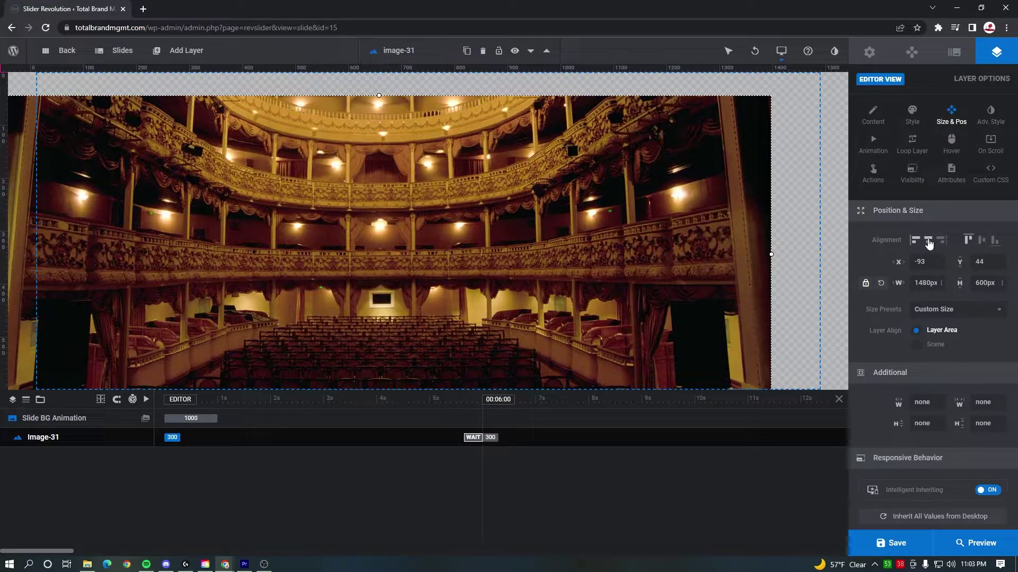
left_click(928, 241)
left_click(981, 241)
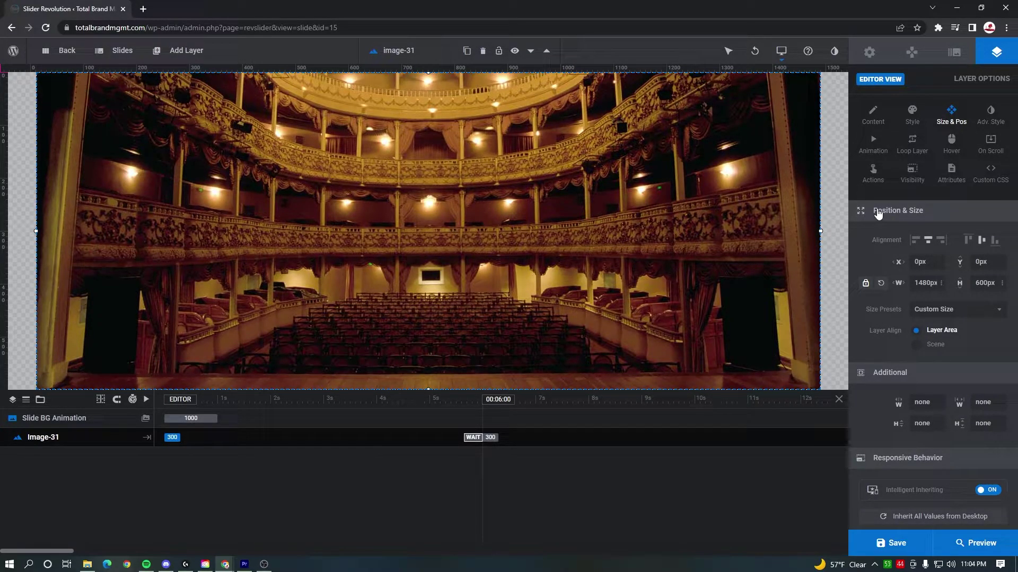
Step: Resize the theatre image to 1480×600 px so it fills the canvas
left_click_drag(818, 232, 1004, 221)
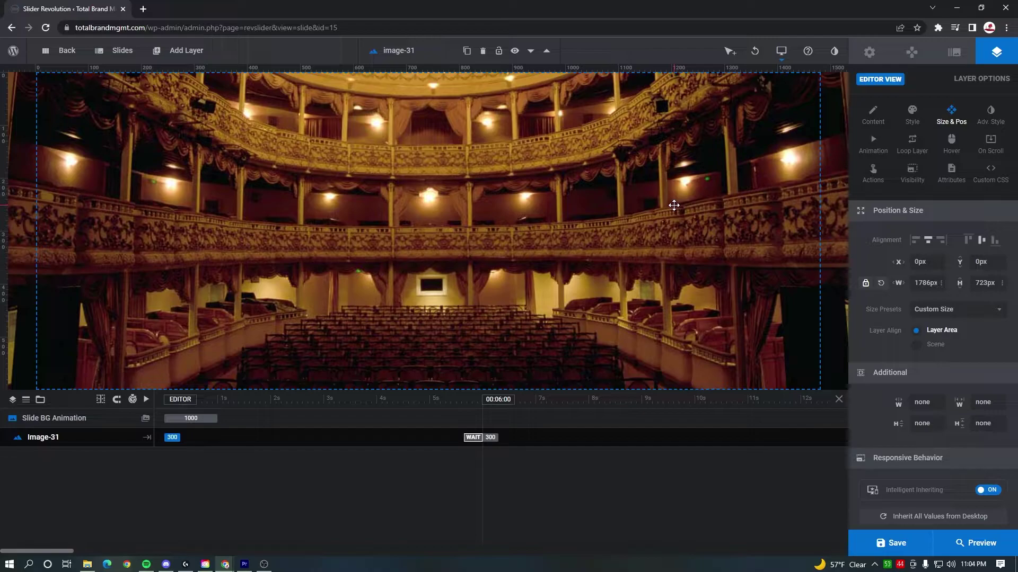
key("ctrl+minus")
key("ctrl+minus")
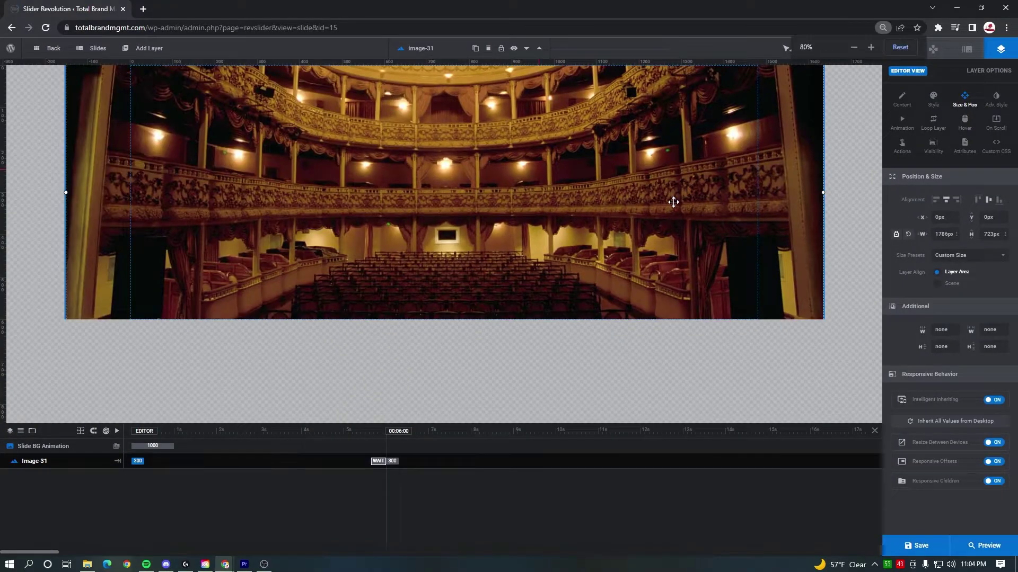
key("ctrl+minus")
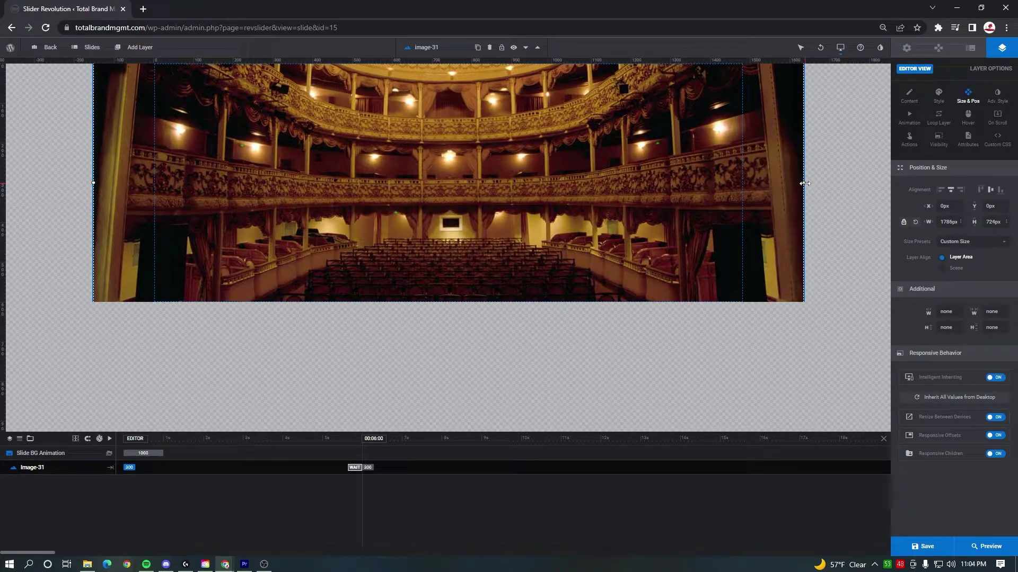
left_click_drag(804, 183, 645, 208)
key("ctrl+plus")
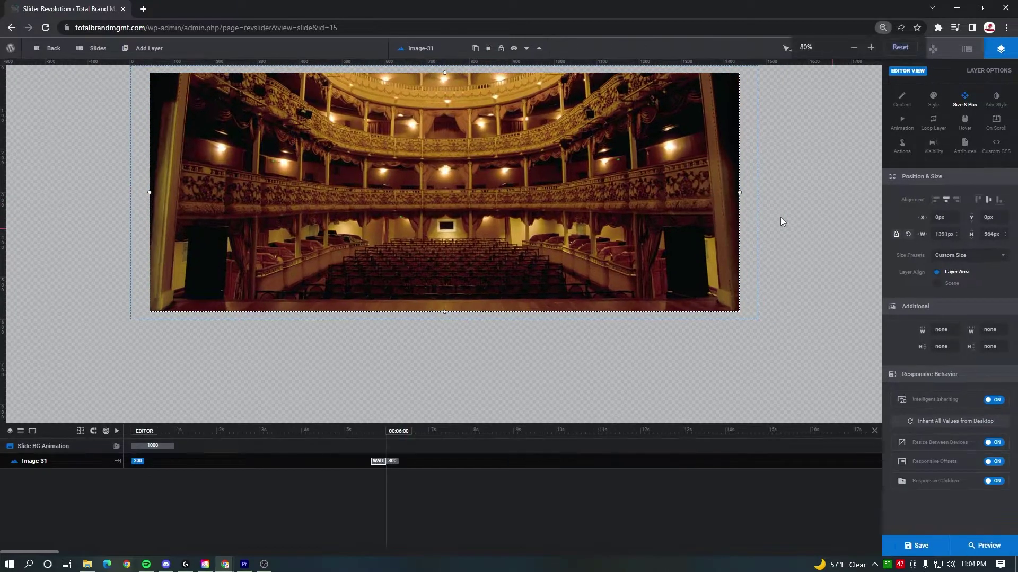
key("ctrl+plus")
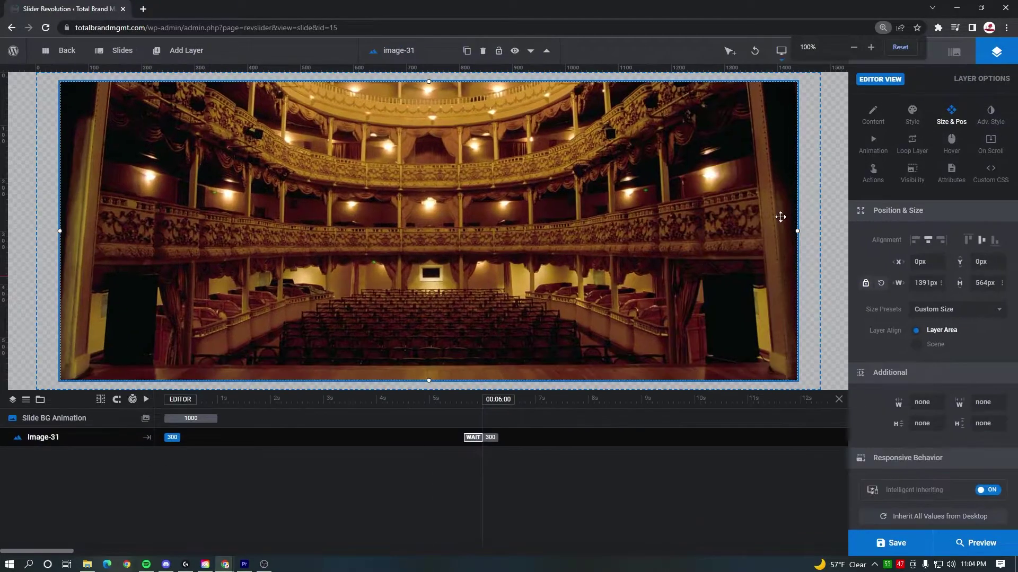
left_click_drag(779, 216, 843, 232)
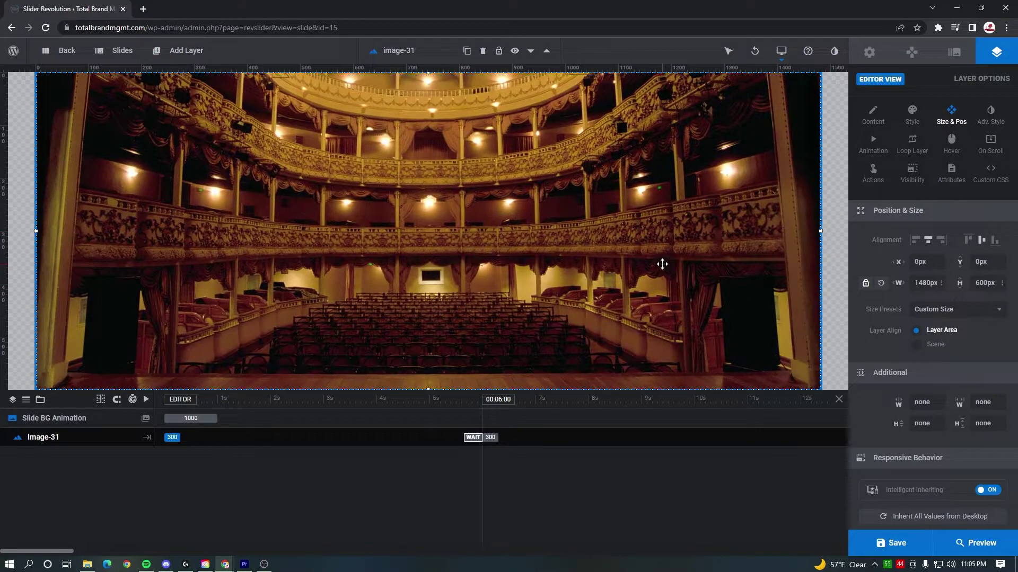
Step: Preview the slider, step to the theatre slide, and close the preview
left_click(974, 542)
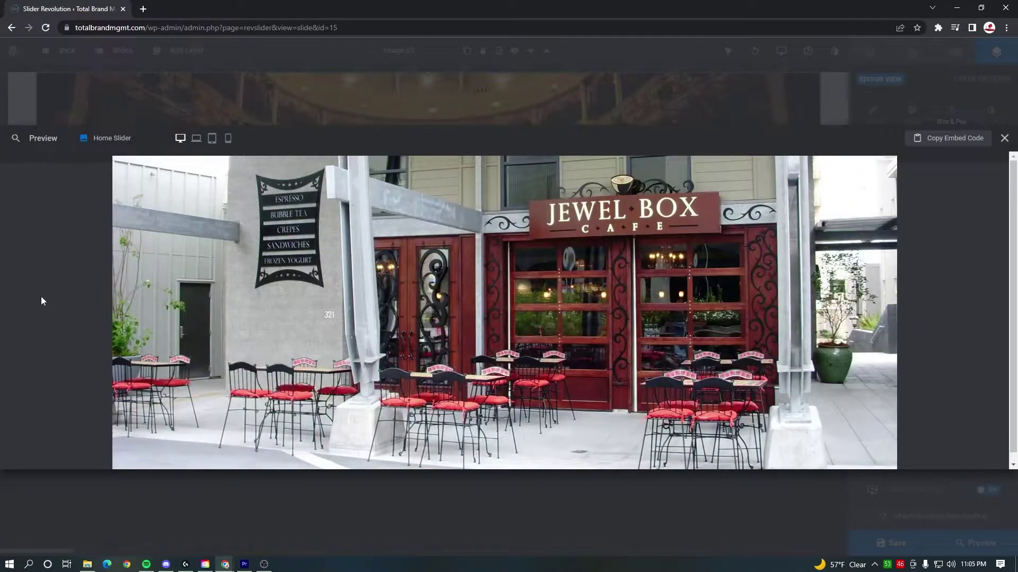
left_click(21, 315)
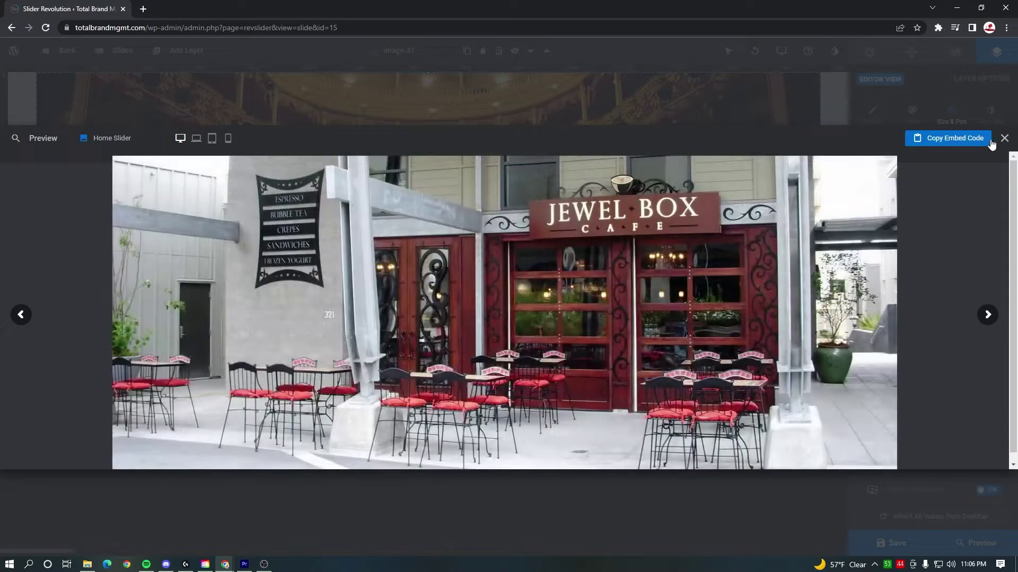
left_click(1004, 138)
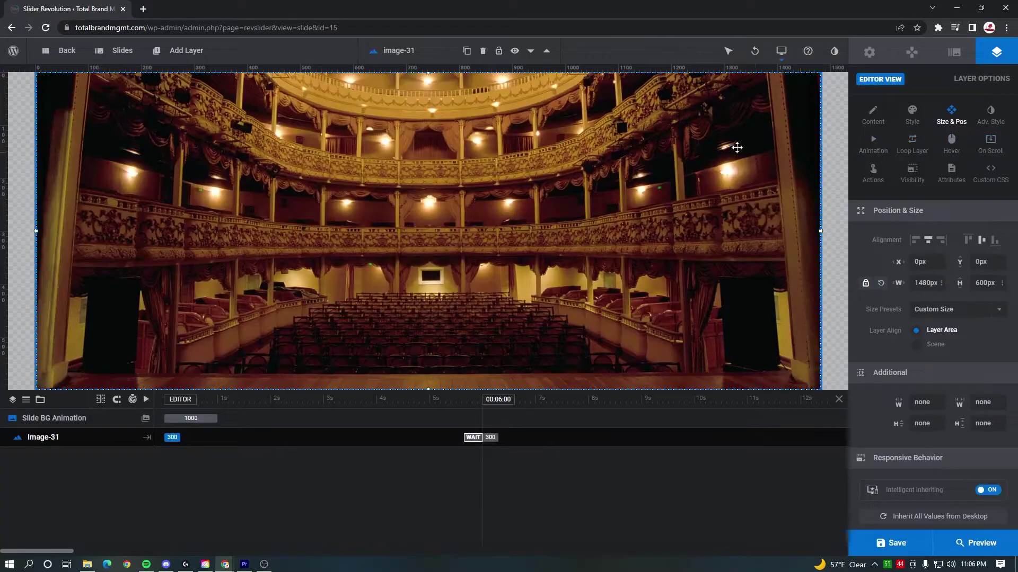
Step: Add a Quick Style headline text layer and move it to the slide centre
mouse_move(174, 52)
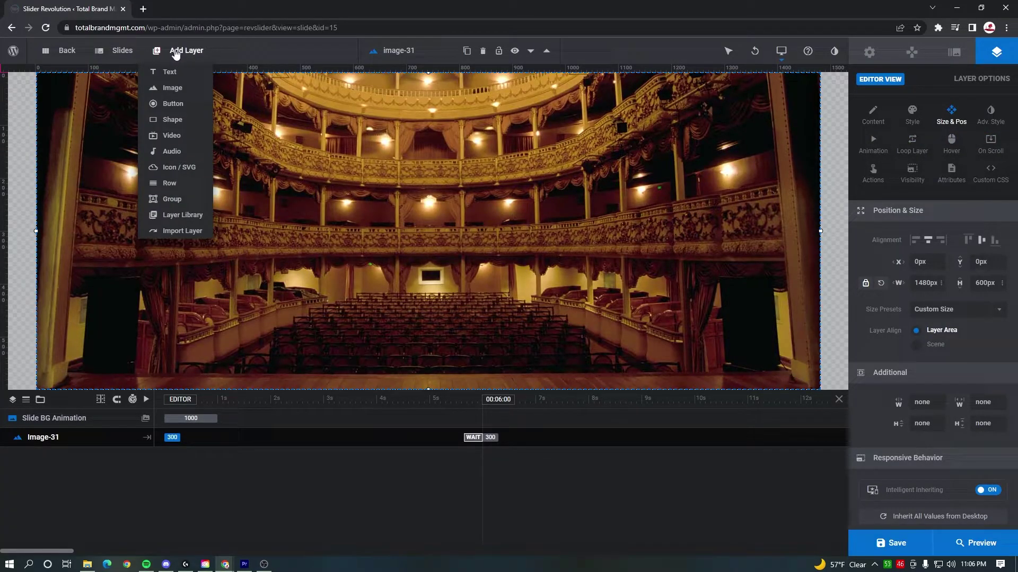
left_click(170, 72)
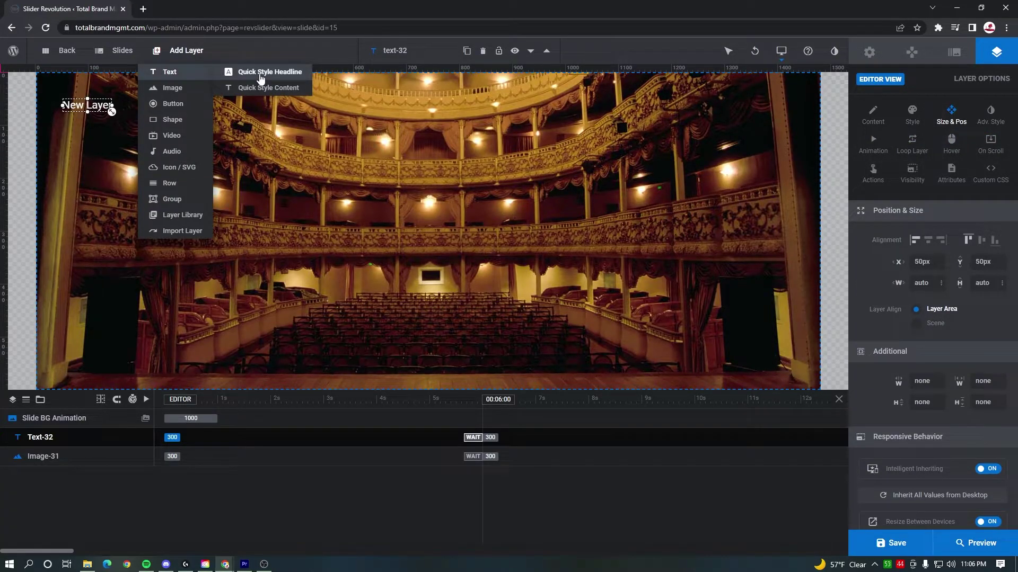
left_click(260, 78)
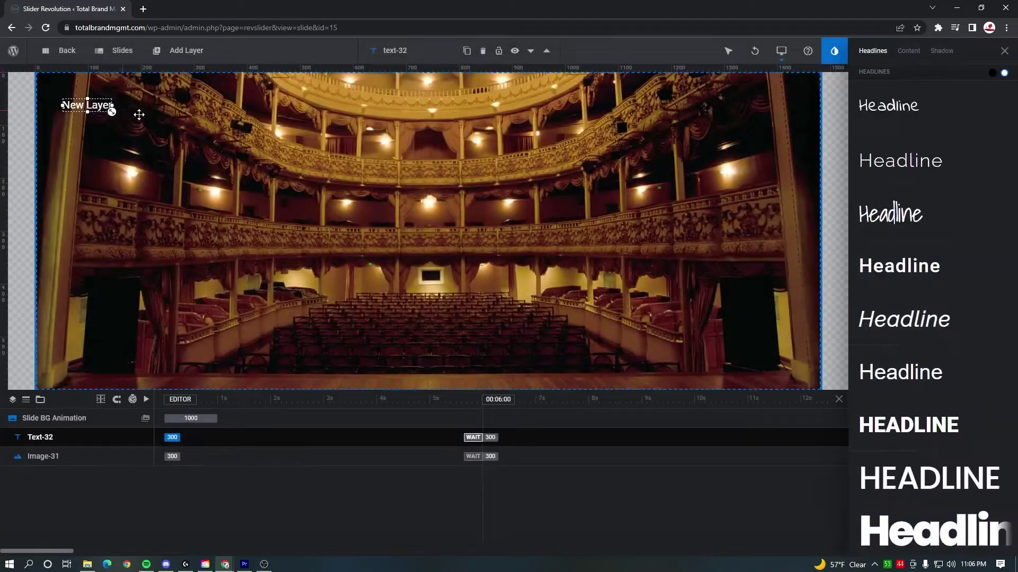
left_click_drag(95, 105, 683, 249)
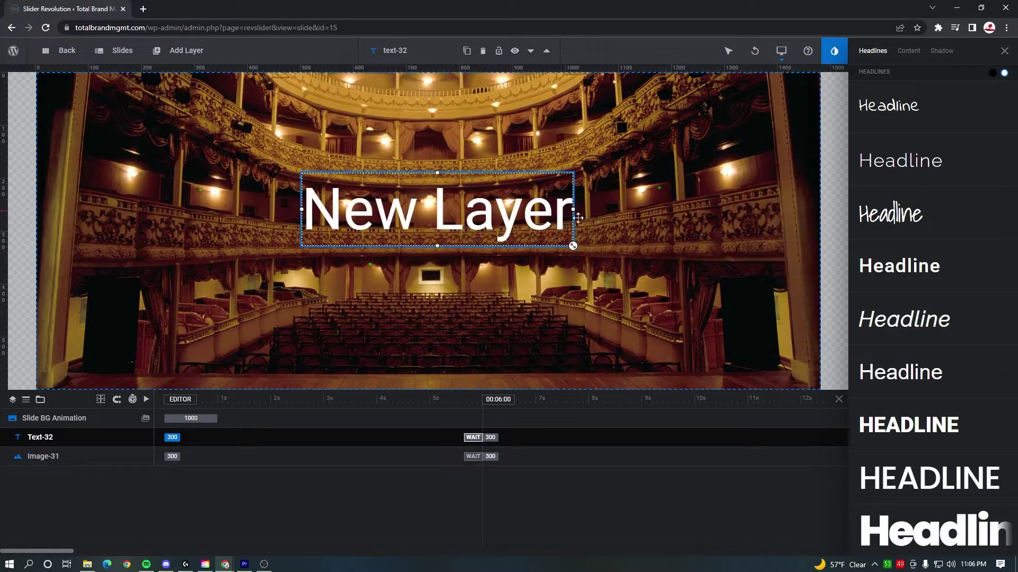
Step: Apply the bold uppercase HEADLINE preset (Roboto 900, 114px) to the text layer
scroll(887, 225, "down", 2)
scroll(886, 236, "up", 2)
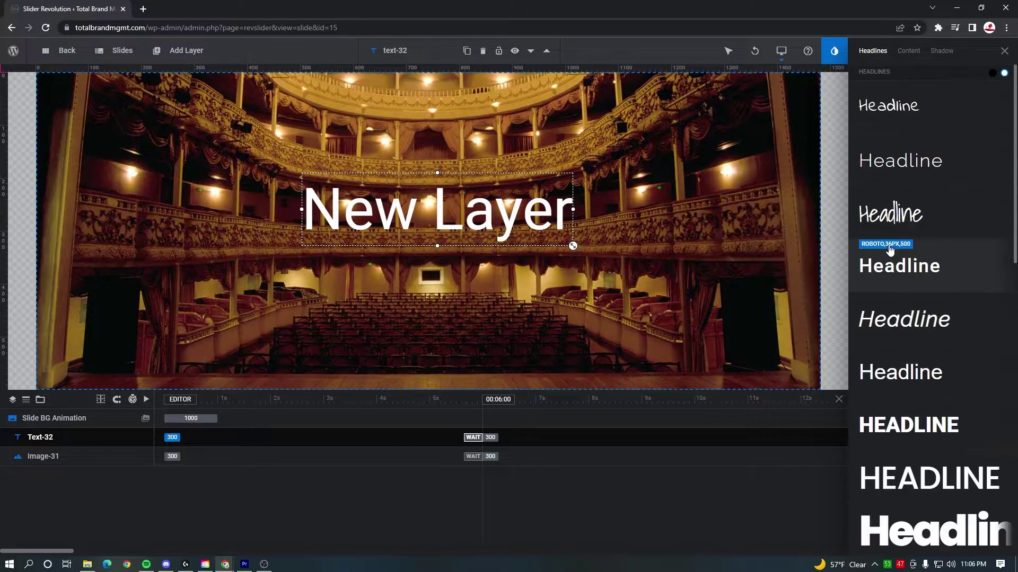
scroll(893, 257, "down", 1)
left_click(908, 371)
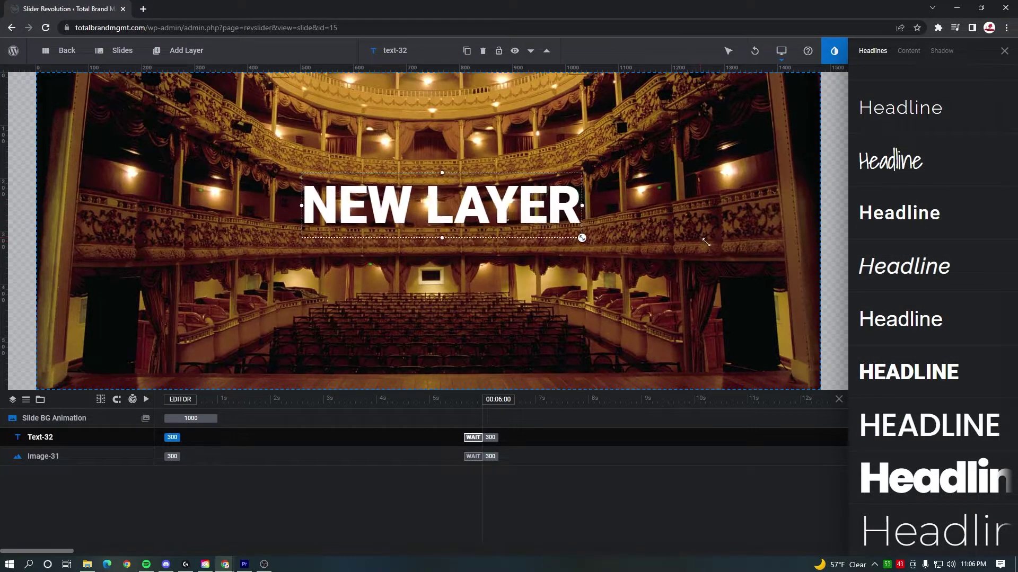
scroll(931, 241, "down", 3)
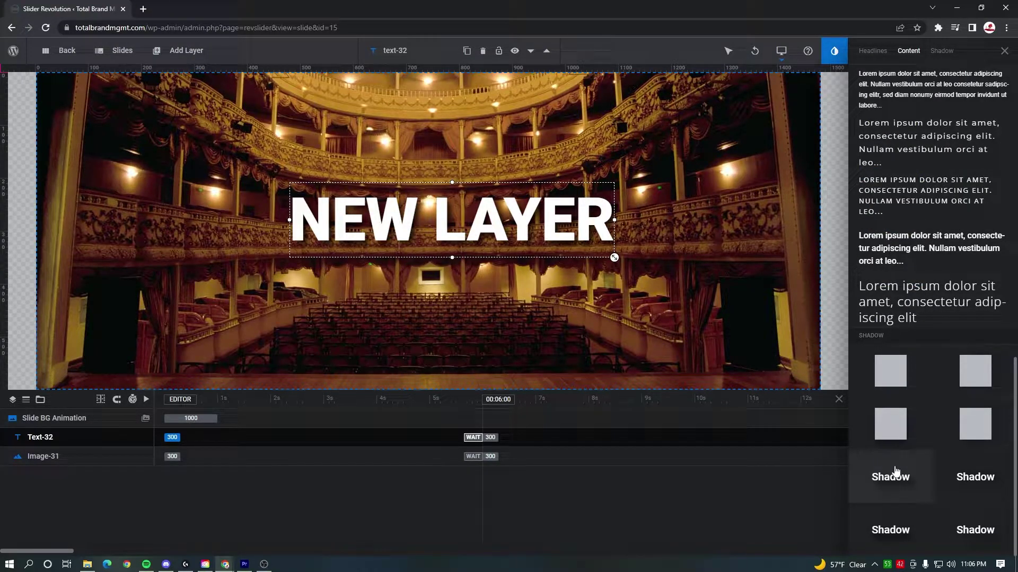
scroll(1001, 100, "up", 3)
left_click(1004, 53)
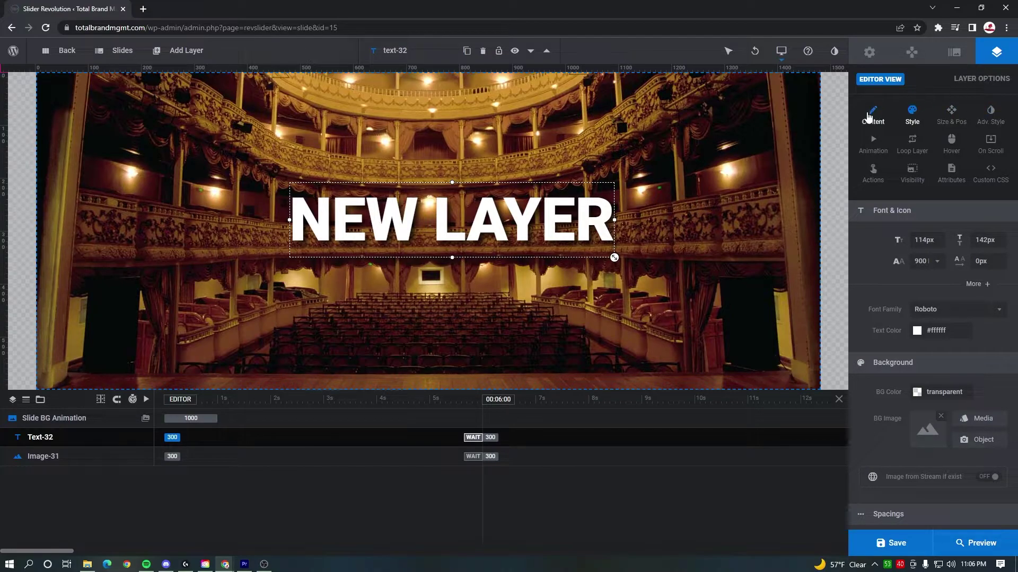
Step: Change the text layer's content from NEW LAYER to 'SLIDER TUTORIAL'
left_click(873, 116)
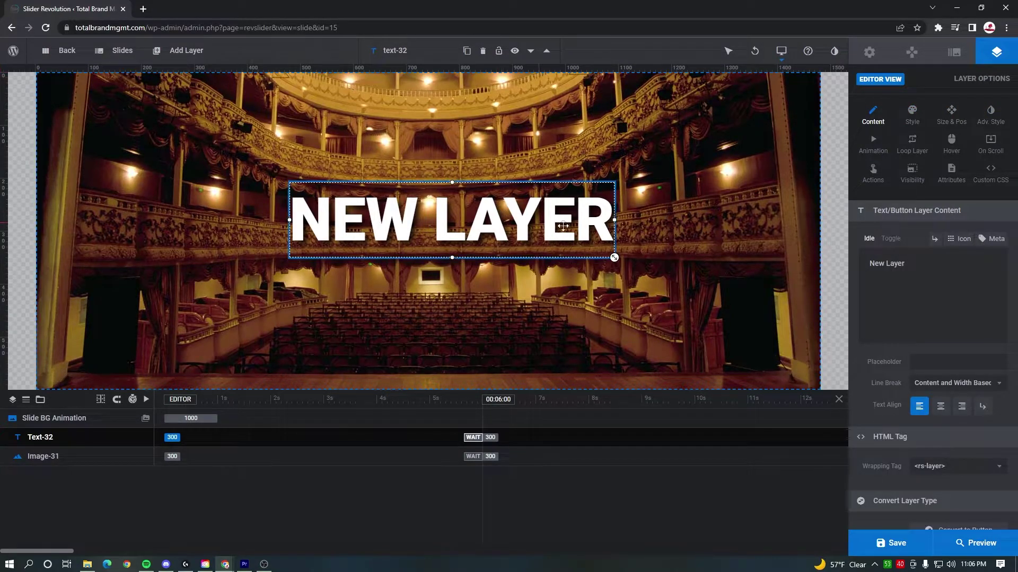
triple_click(930, 271)
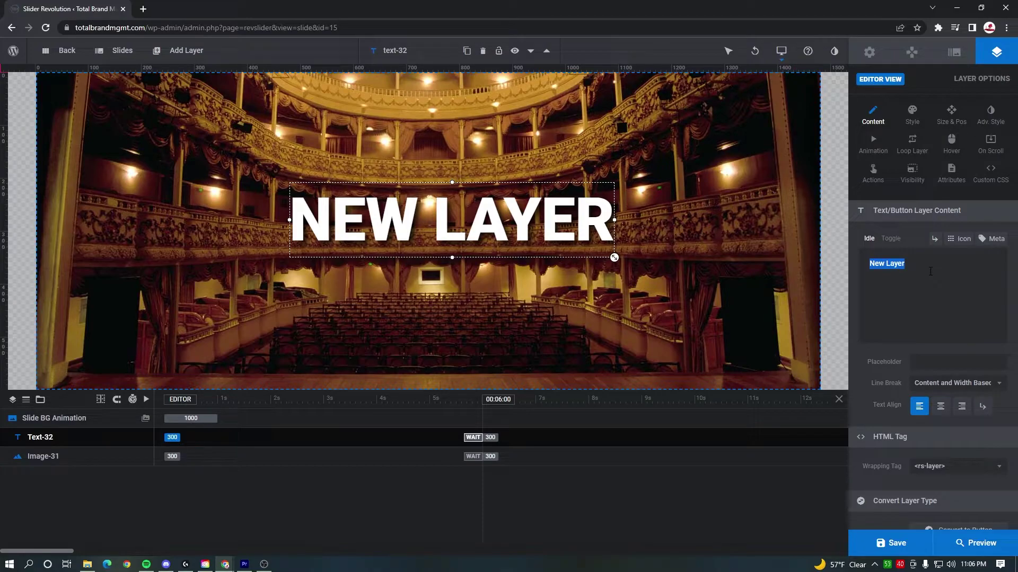
key("BackSpace")
type("SLIDER TUTORIAL")
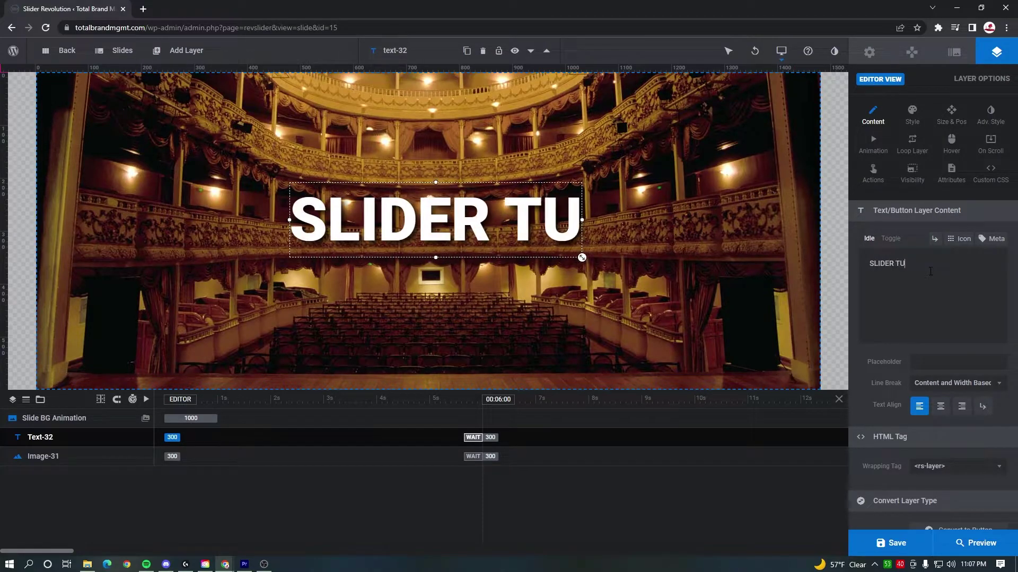
triple_click(931, 265)
left_click(897, 265)
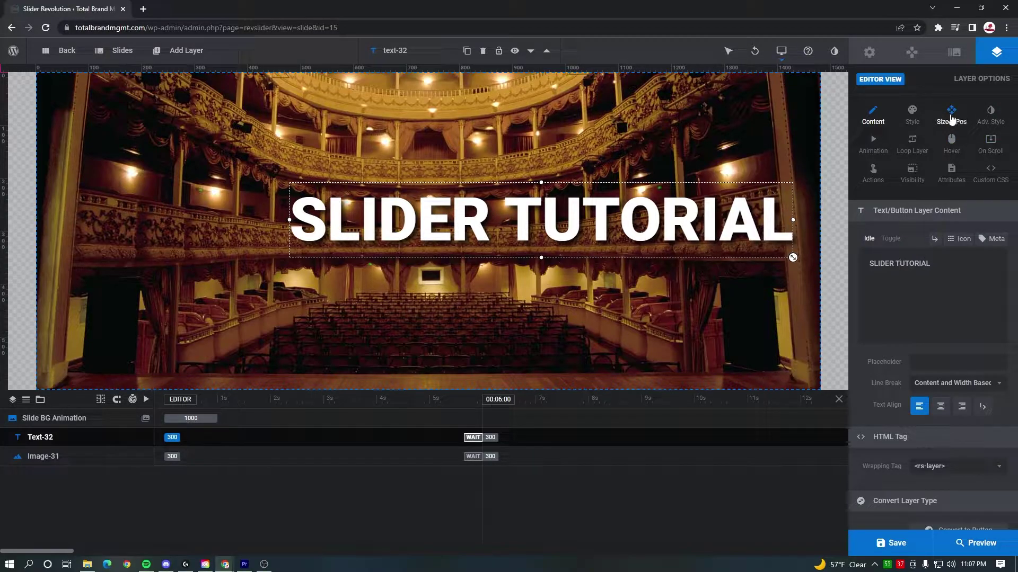
Step: Centre the headline horizontally and vertically at 0px/0px, then preview the slider
left_click(950, 115)
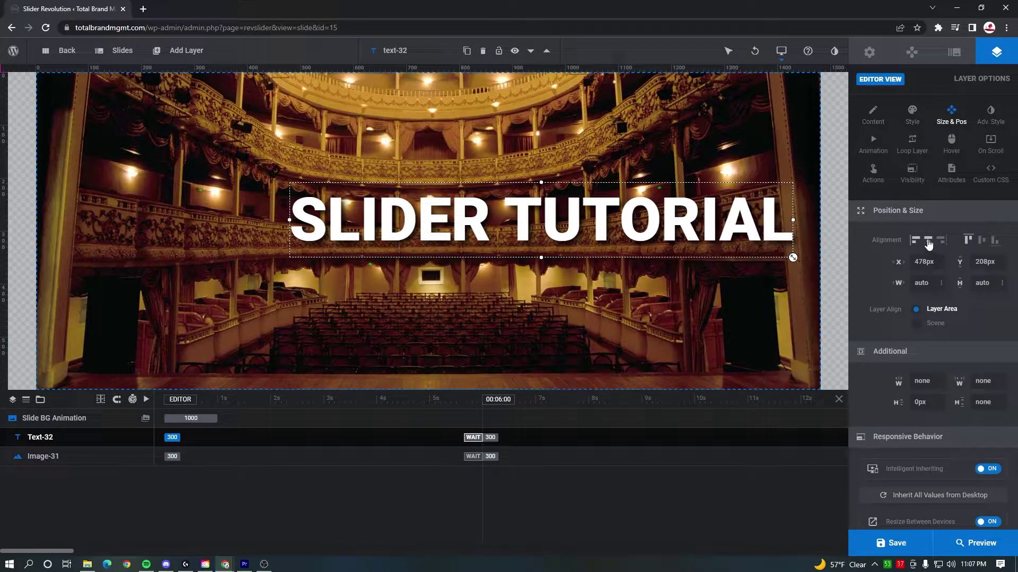
left_click(928, 242)
left_click(981, 240)
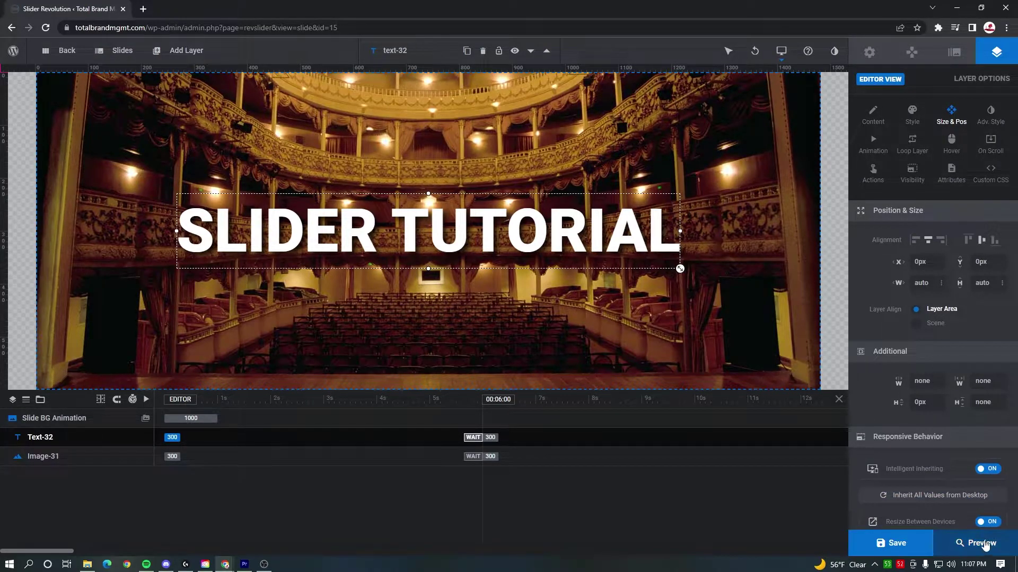
left_click(980, 542)
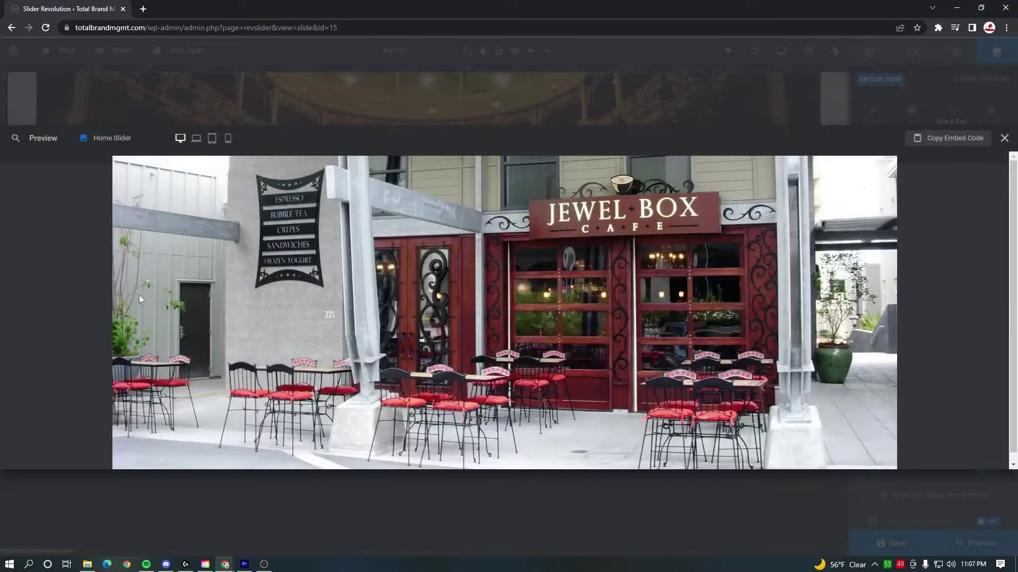
left_click(21, 315)
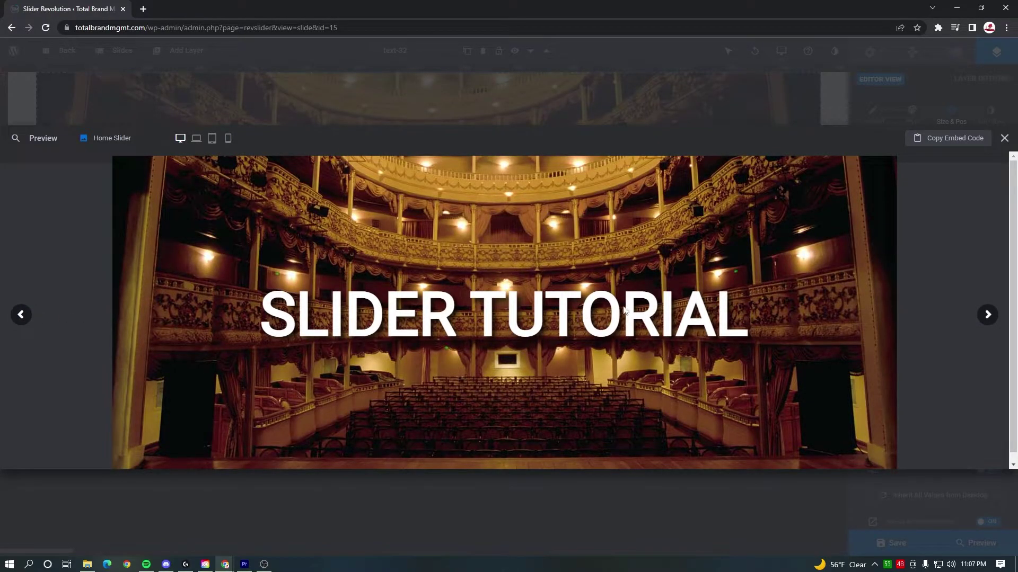
left_click(1004, 138)
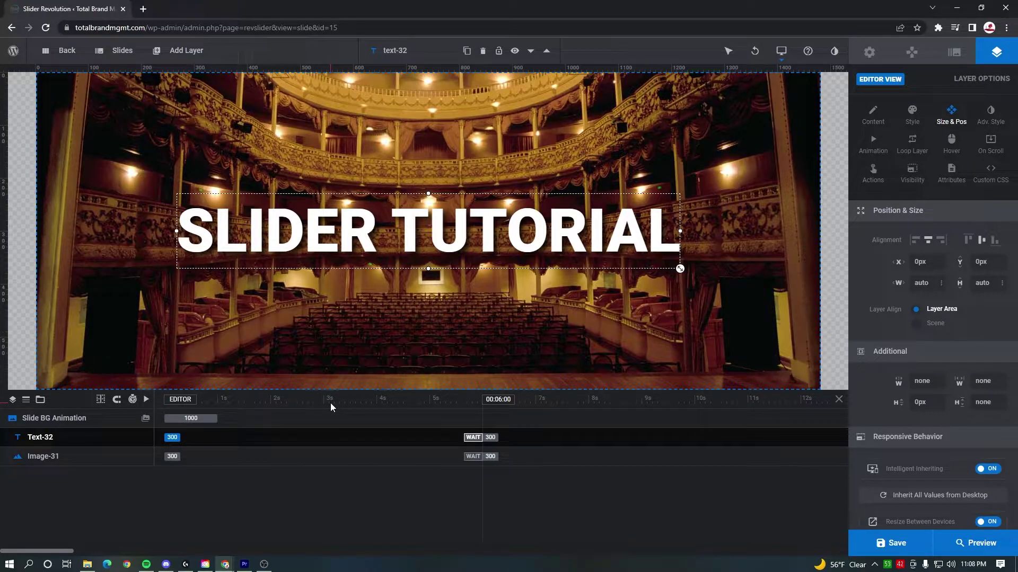
Step: Scrub the Text-32 headline's fade-in from Anim From, then open its Anim To keyframe (300 ms)
left_click(173, 437)
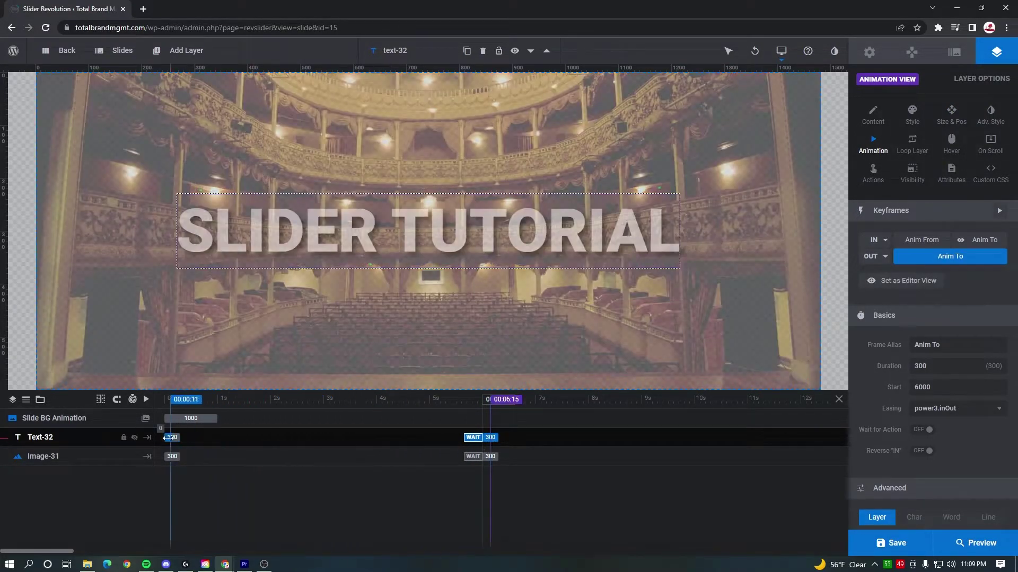
left_click(167, 437)
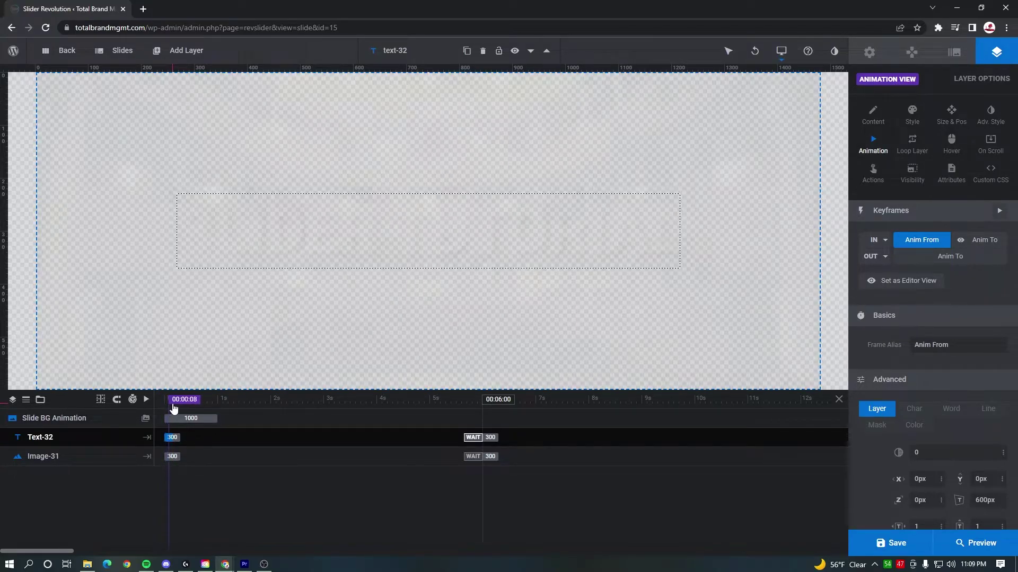
left_click(205, 401)
left_click(170, 404)
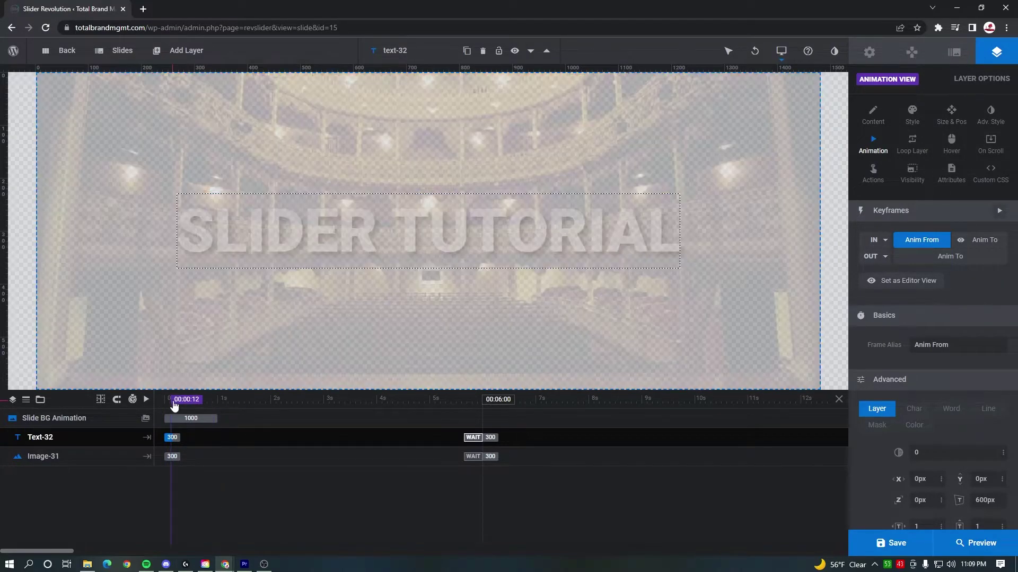
left_click(206, 401)
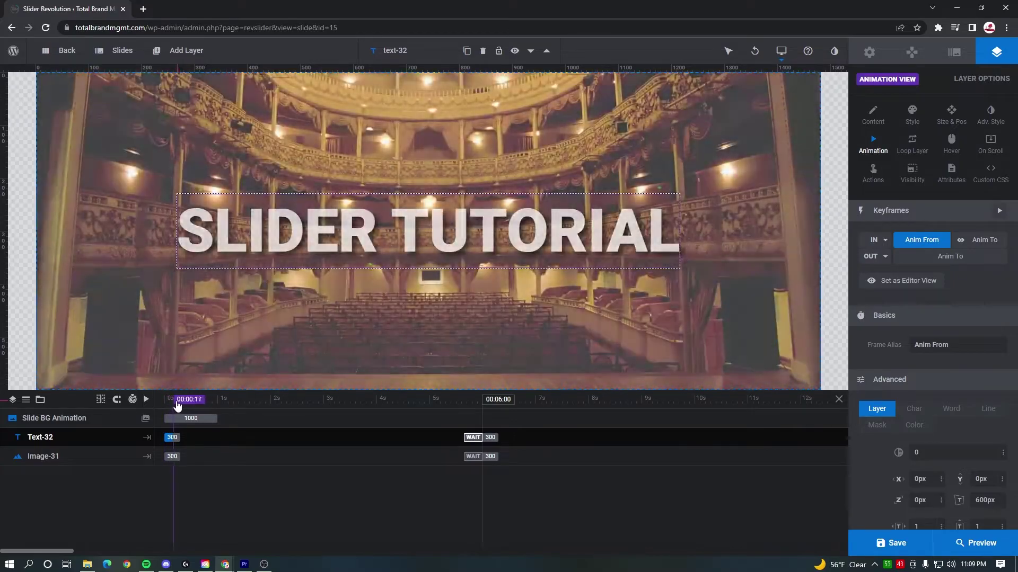
left_click(175, 404)
left_click(174, 404)
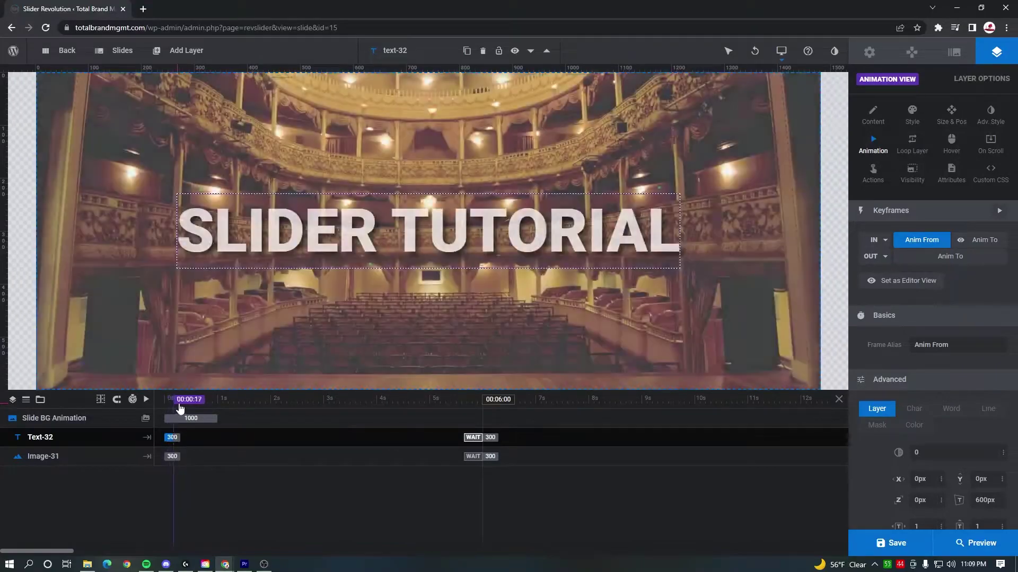
left_click(177, 406)
left_click(178, 407)
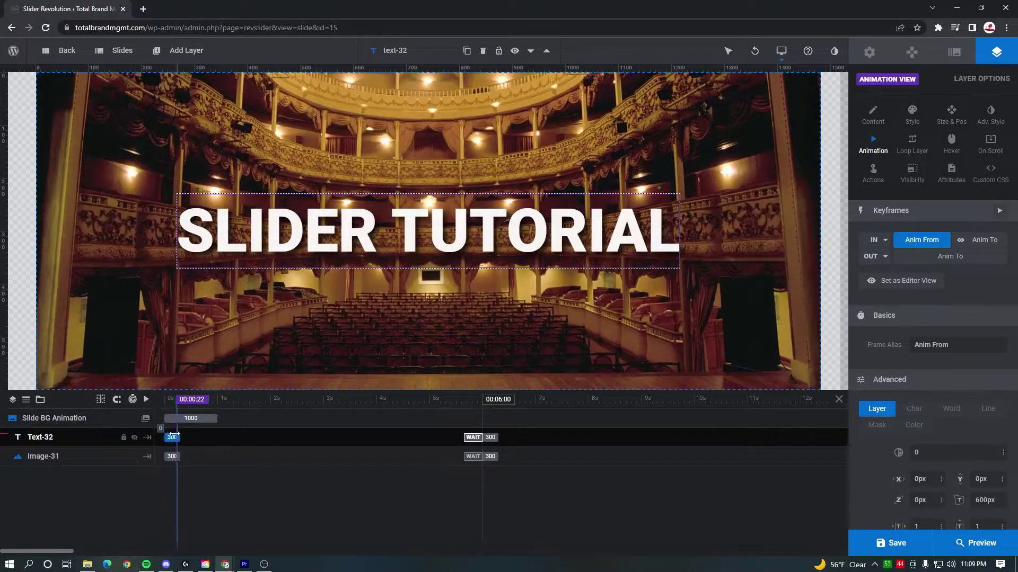
left_click(981, 240)
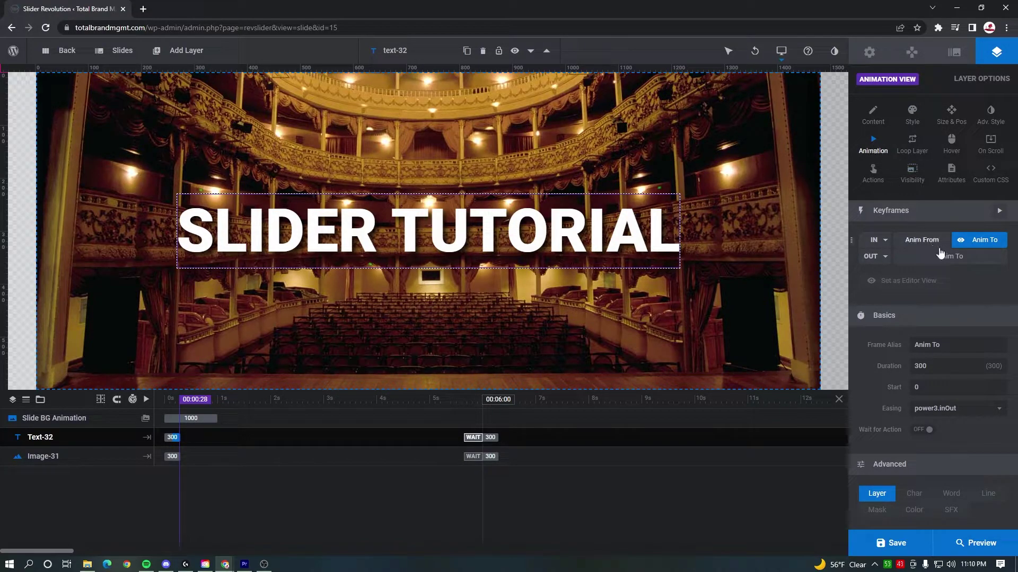
Step: Change the headline's entrance duration to 2000 ms and scrub to preview it
double_click(921, 367)
type("2000")
left_click(243, 401)
mouse_move(251, 402)
left_mouse_down()
mouse_move(202, 404)
mouse_move(249, 403)
mouse_move(201, 406)
mouse_move(238, 407)
left_mouse_up()
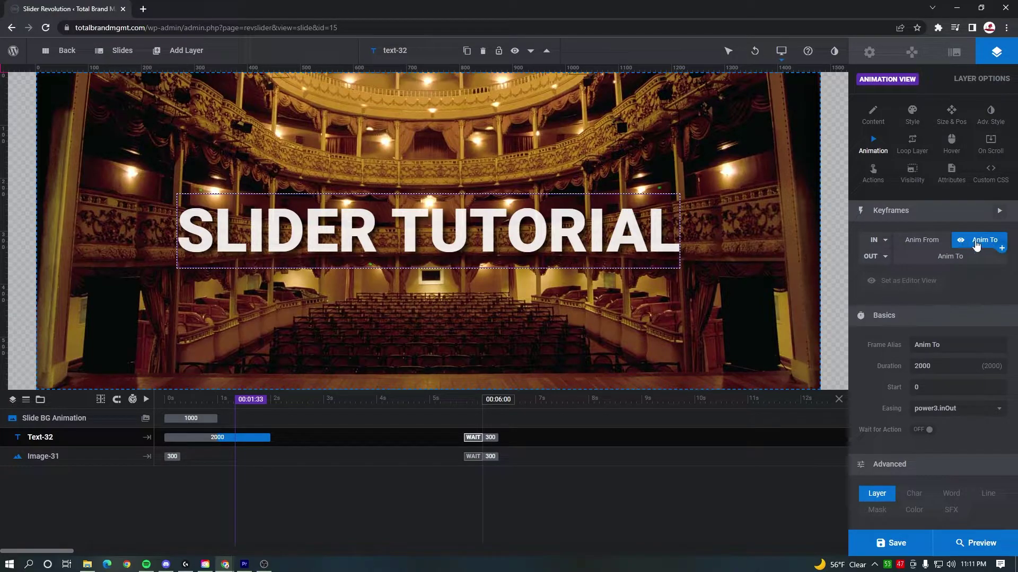
Step: Apply the Short Slide from Left entrance preset from Slide Transitions
left_click(884, 243)
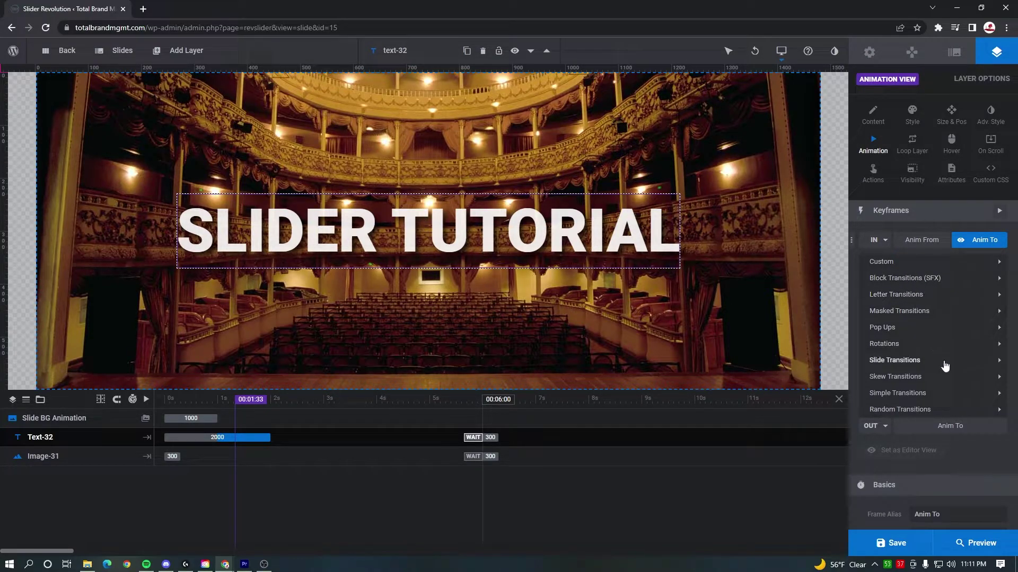
left_click(972, 365)
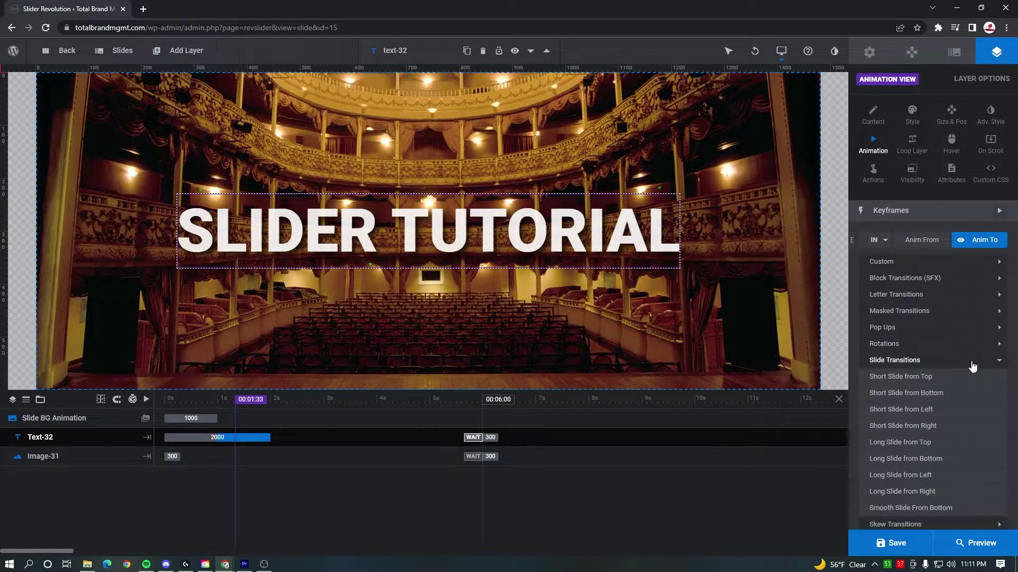
scroll(972, 366, "down", 1)
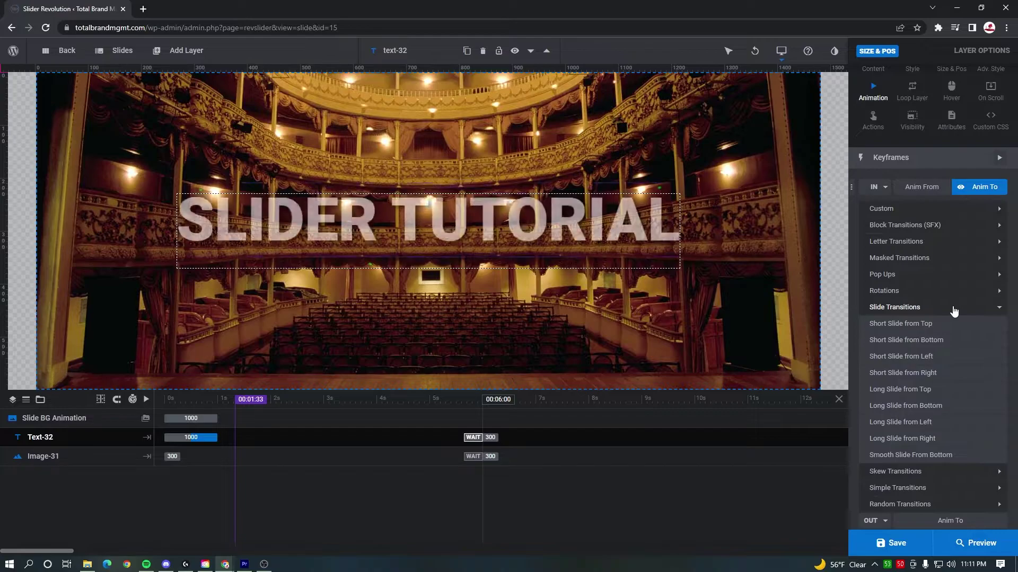
left_click(953, 357)
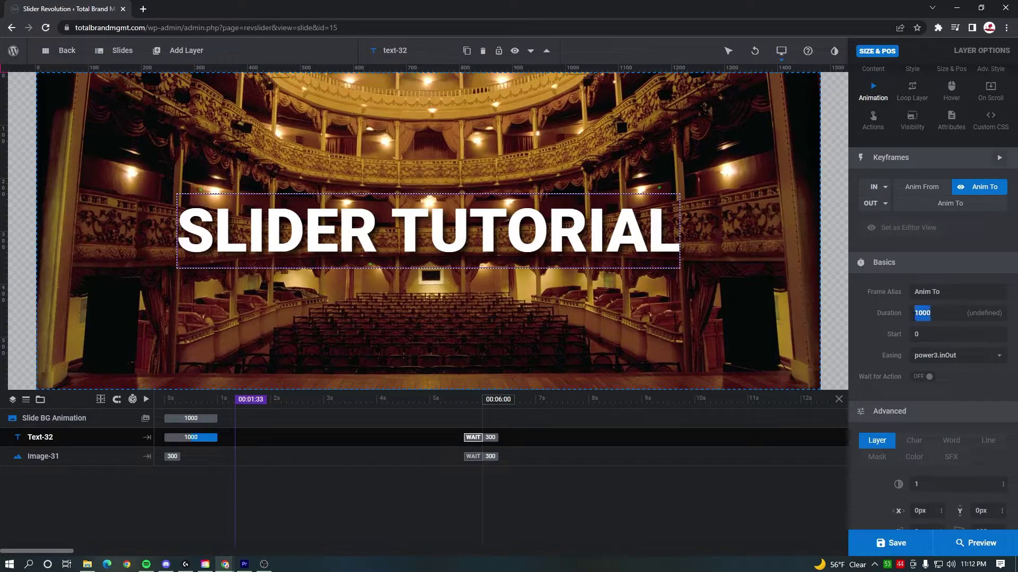
Step: Confirm the headline's 2000 ms entrance duration and delay its start to 1000 ms
key("Return")
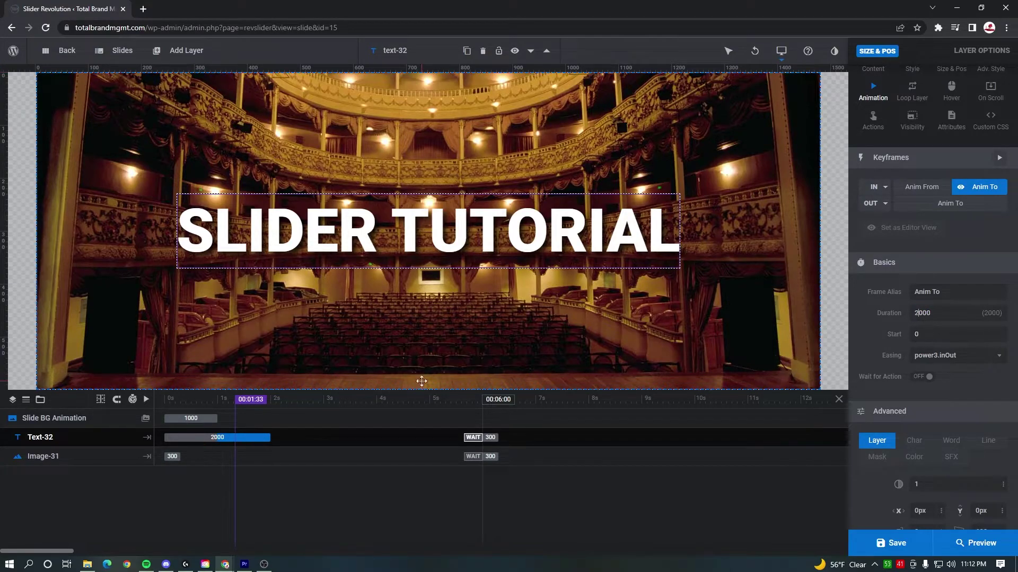
left_click_drag(251, 399, 291, 406)
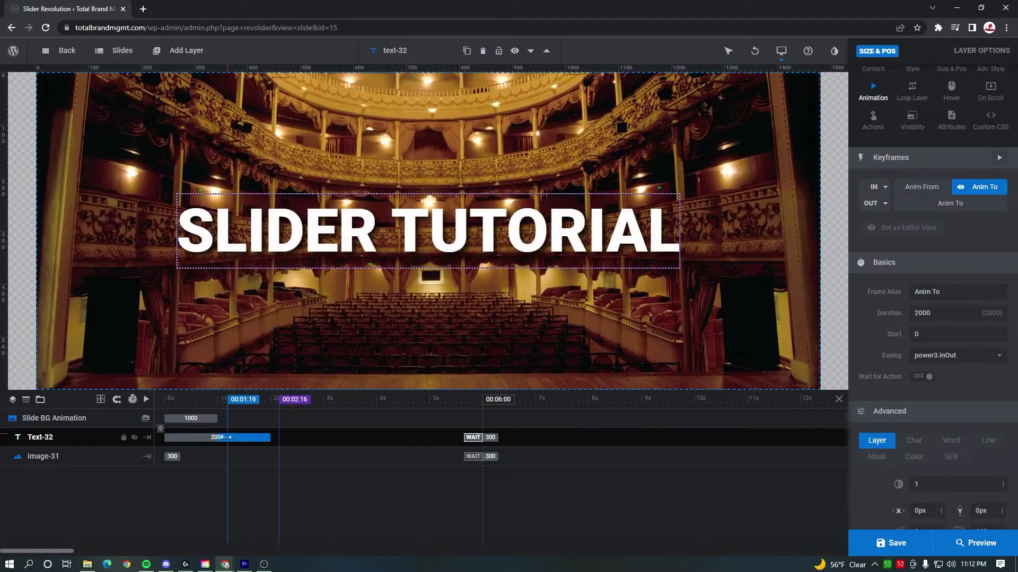
left_click_drag(211, 439, 262, 438)
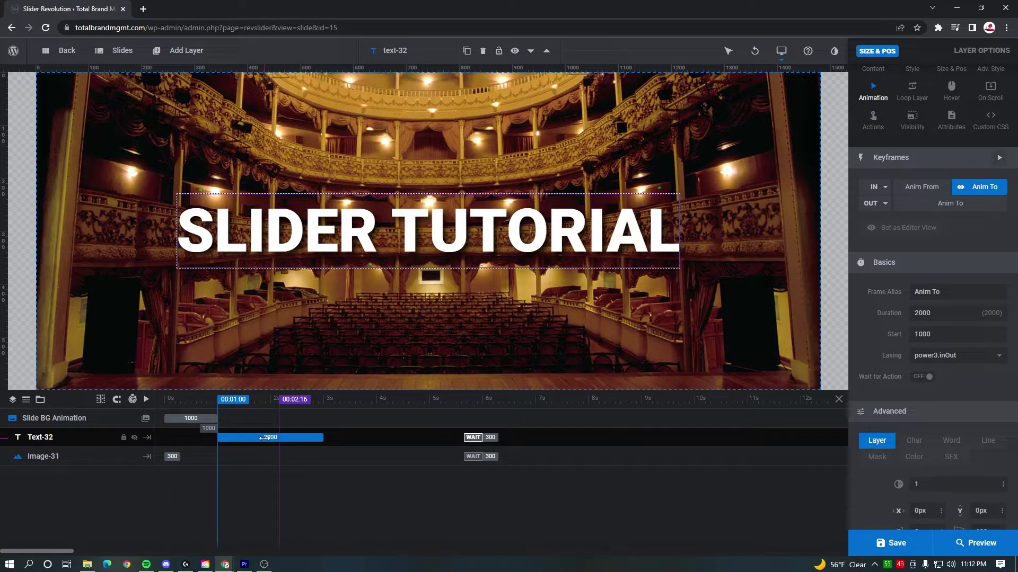
left_click(226, 405)
mouse_move(221, 404)
left_mouse_down()
mouse_move(199, 404)
mouse_move(351, 404)
mouse_move(195, 405)
left_mouse_up()
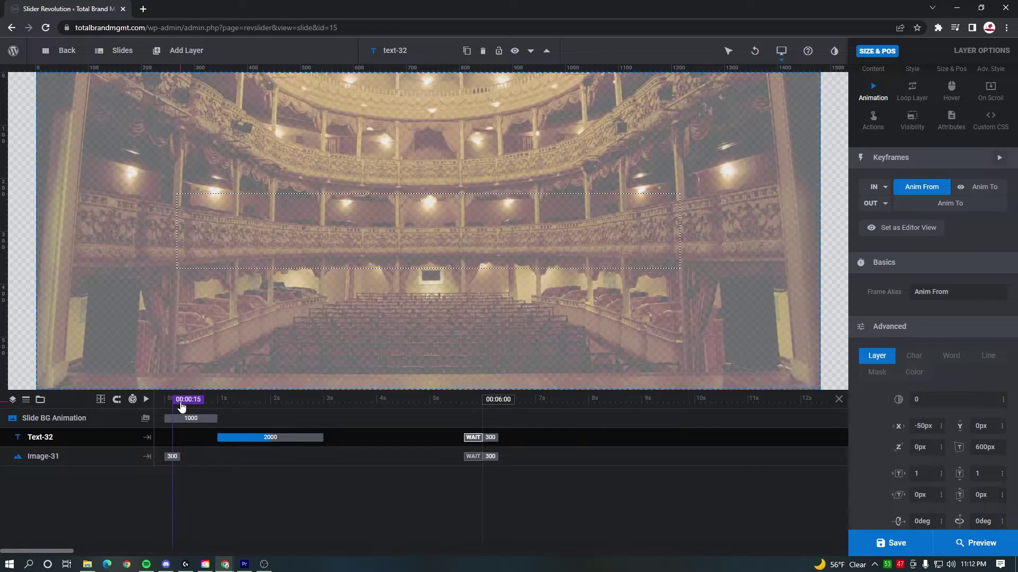
Step: Set the background image's entrance duration to 1000 ms and preview the slider
left_click(172, 456)
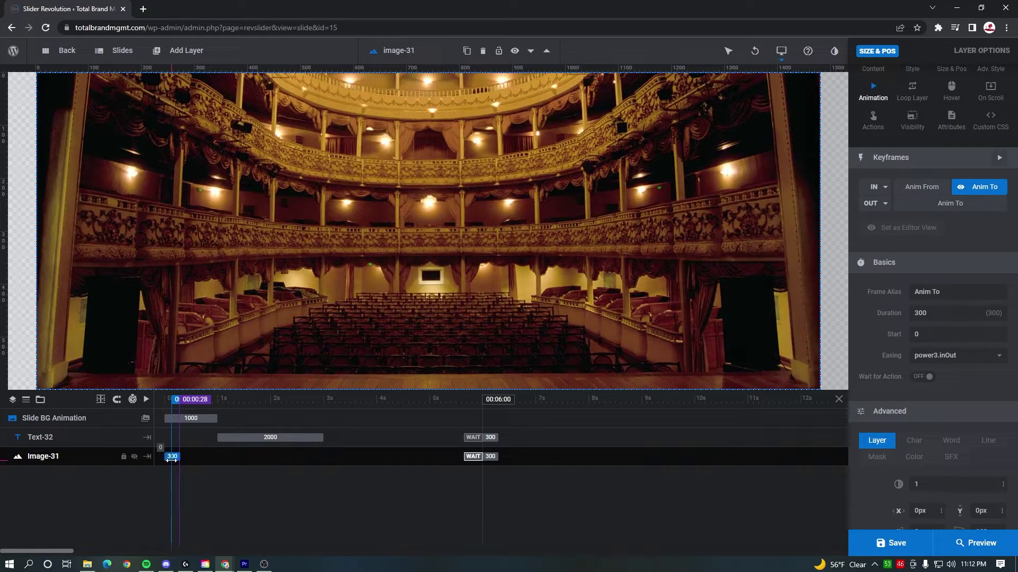
double_click(917, 313)
type("1000")
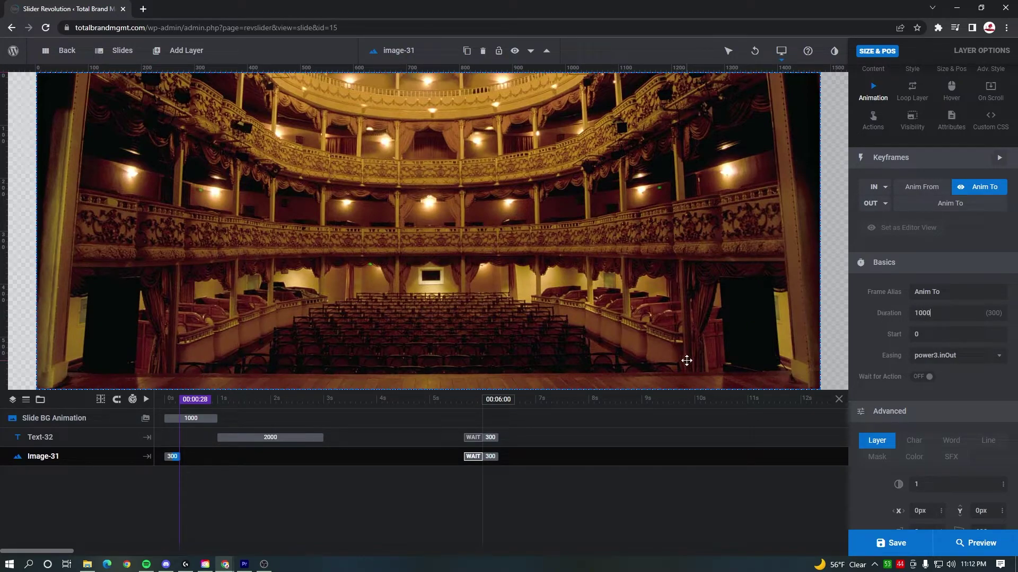
left_click_drag(180, 406, 223, 407)
left_click(276, 437)
left_click(977, 542)
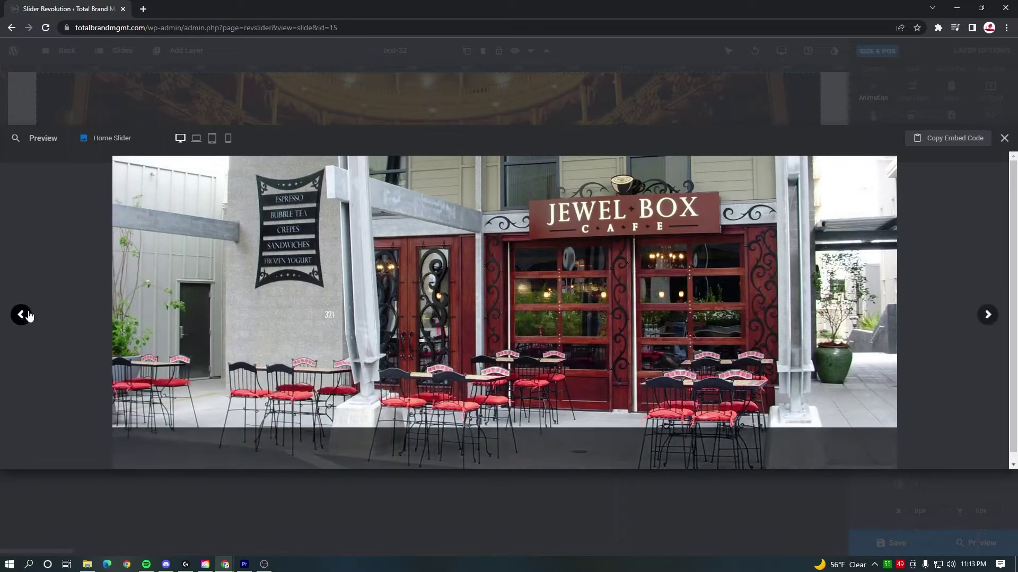
left_click(22, 315)
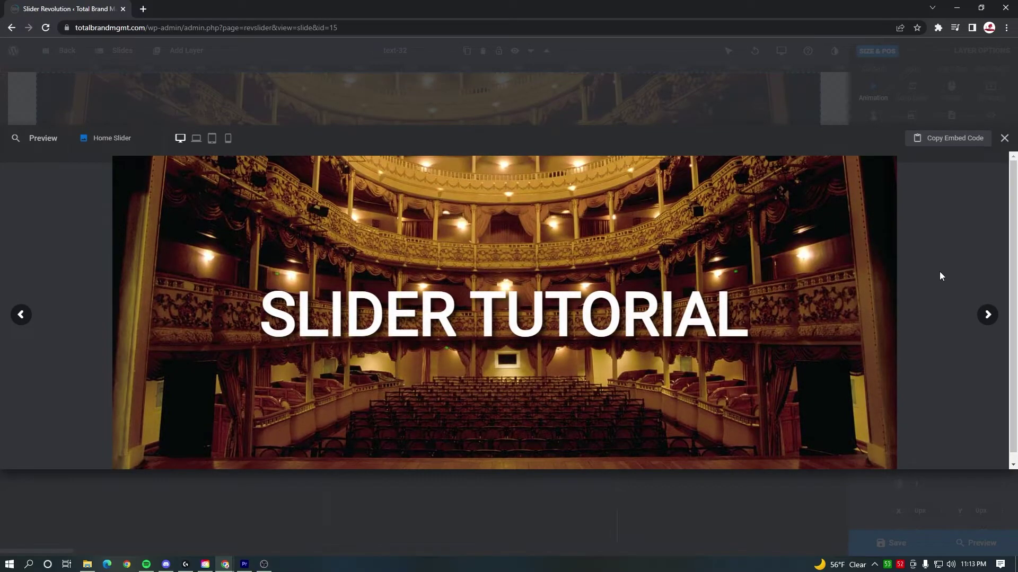
left_click(650, 532)
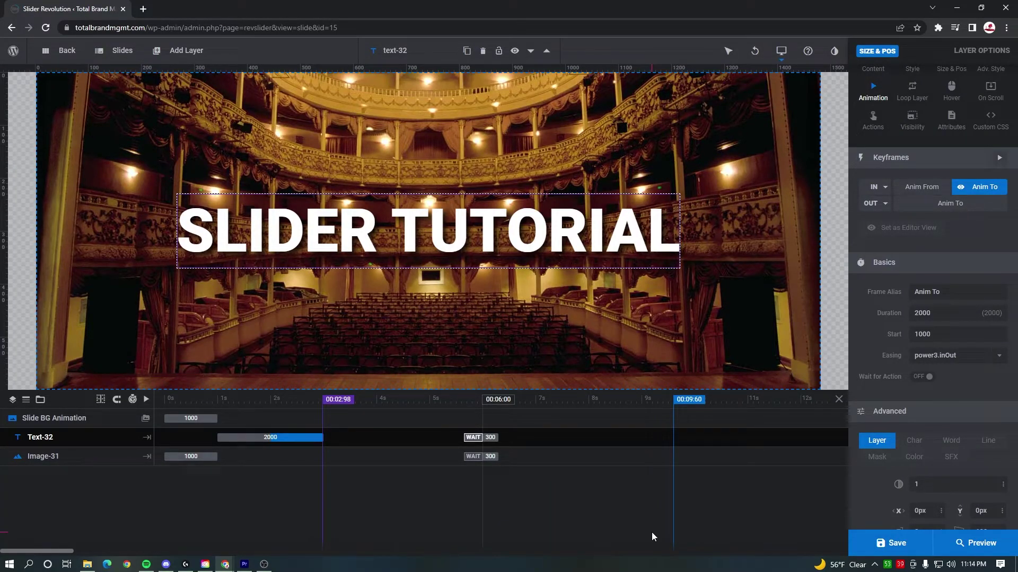